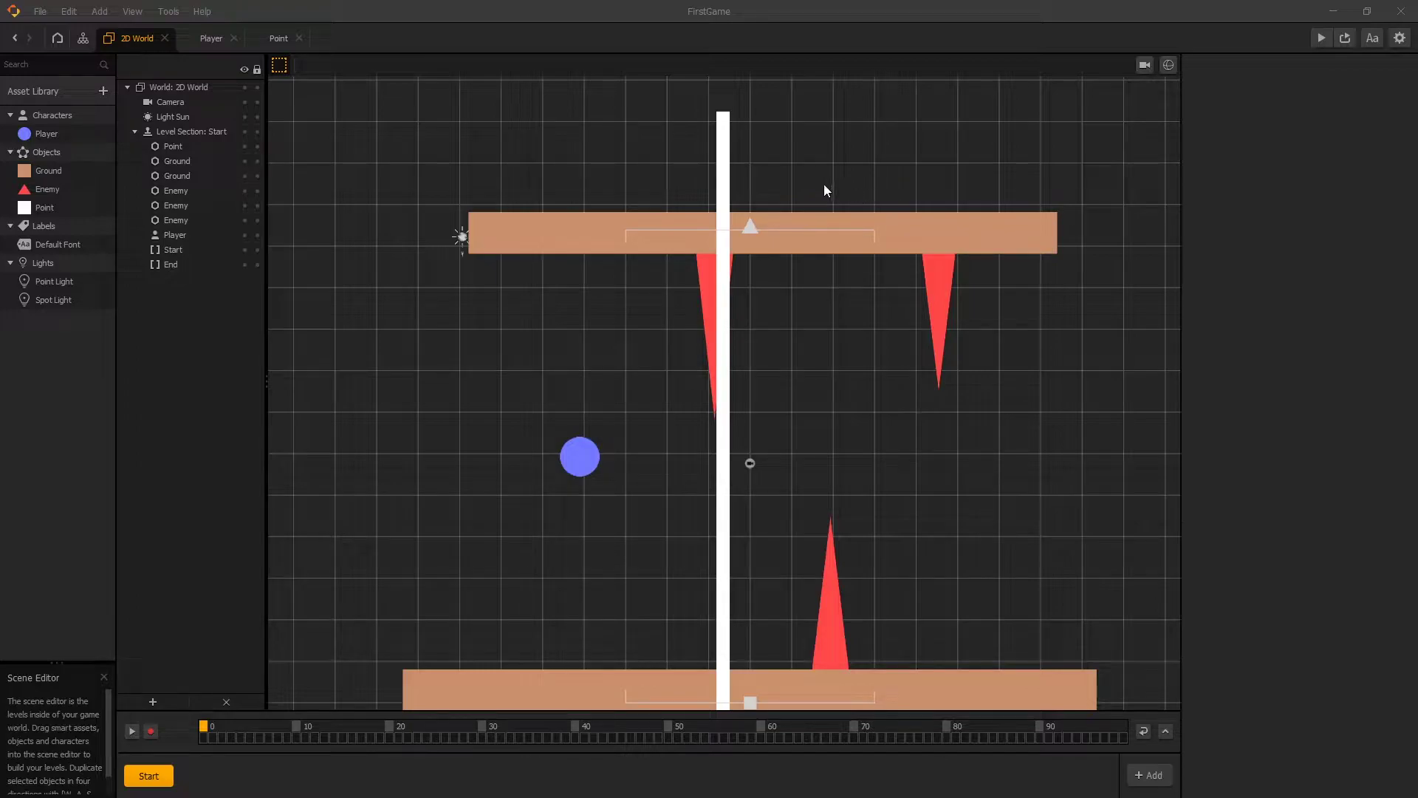
Duplicate the white Point trigger twice, placing copies over the lower spike and the right hanging spike
left_click(724, 195)
left_click(754, 194)
left_click(723, 190)
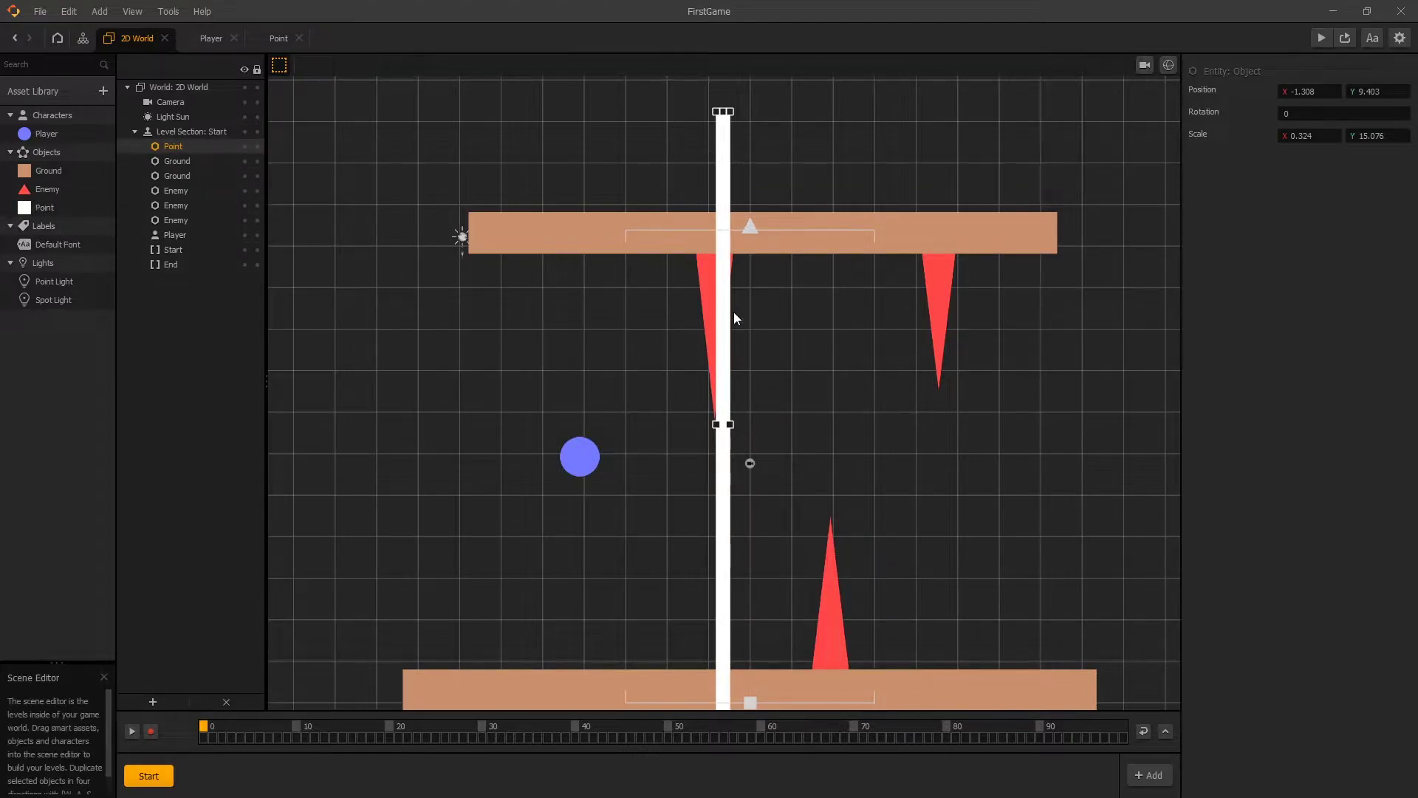
left_click(753, 180)
left_click(724, 183)
key("d")
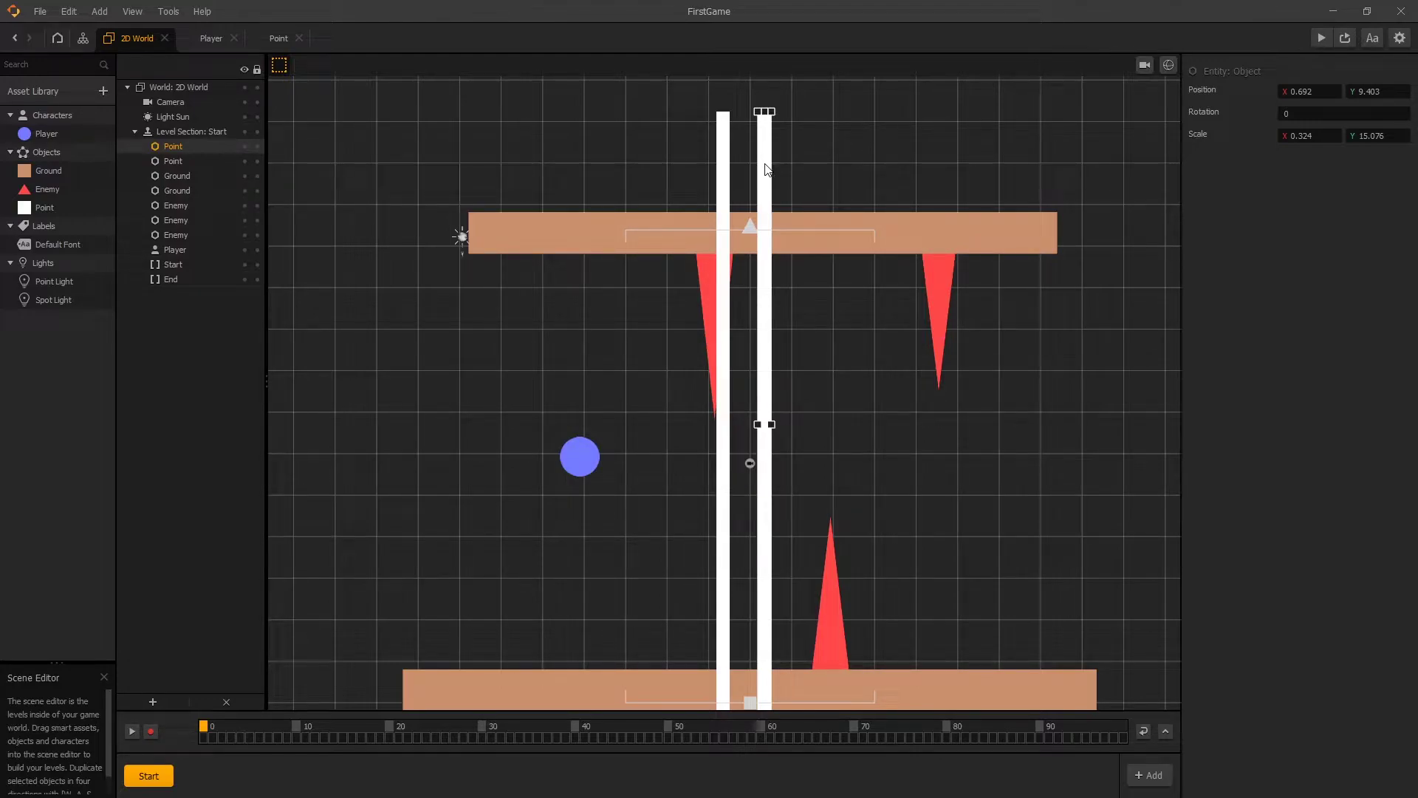
left_click_drag(766, 165, 841, 173)
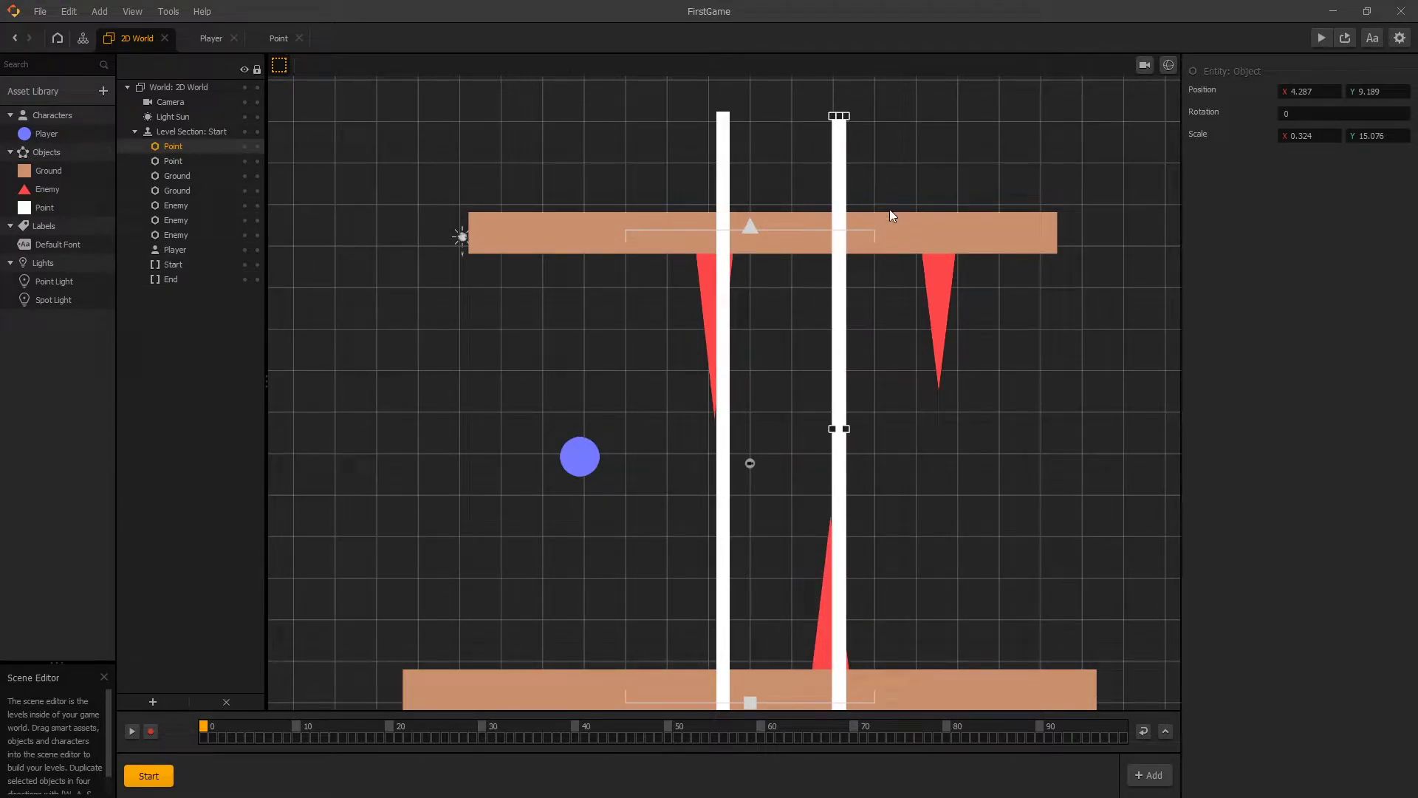
key("ctrl+d")
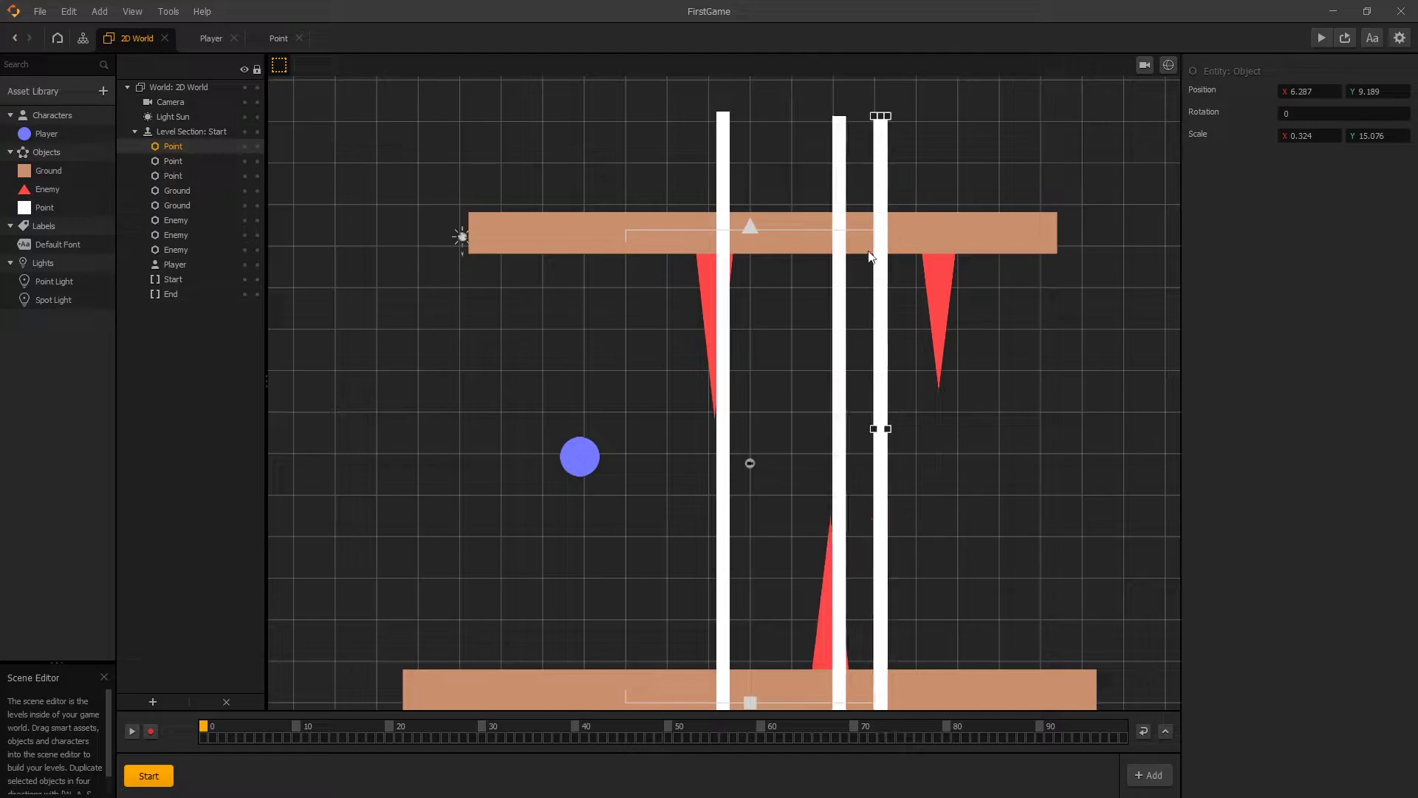
left_click_drag(884, 279, 949, 280)
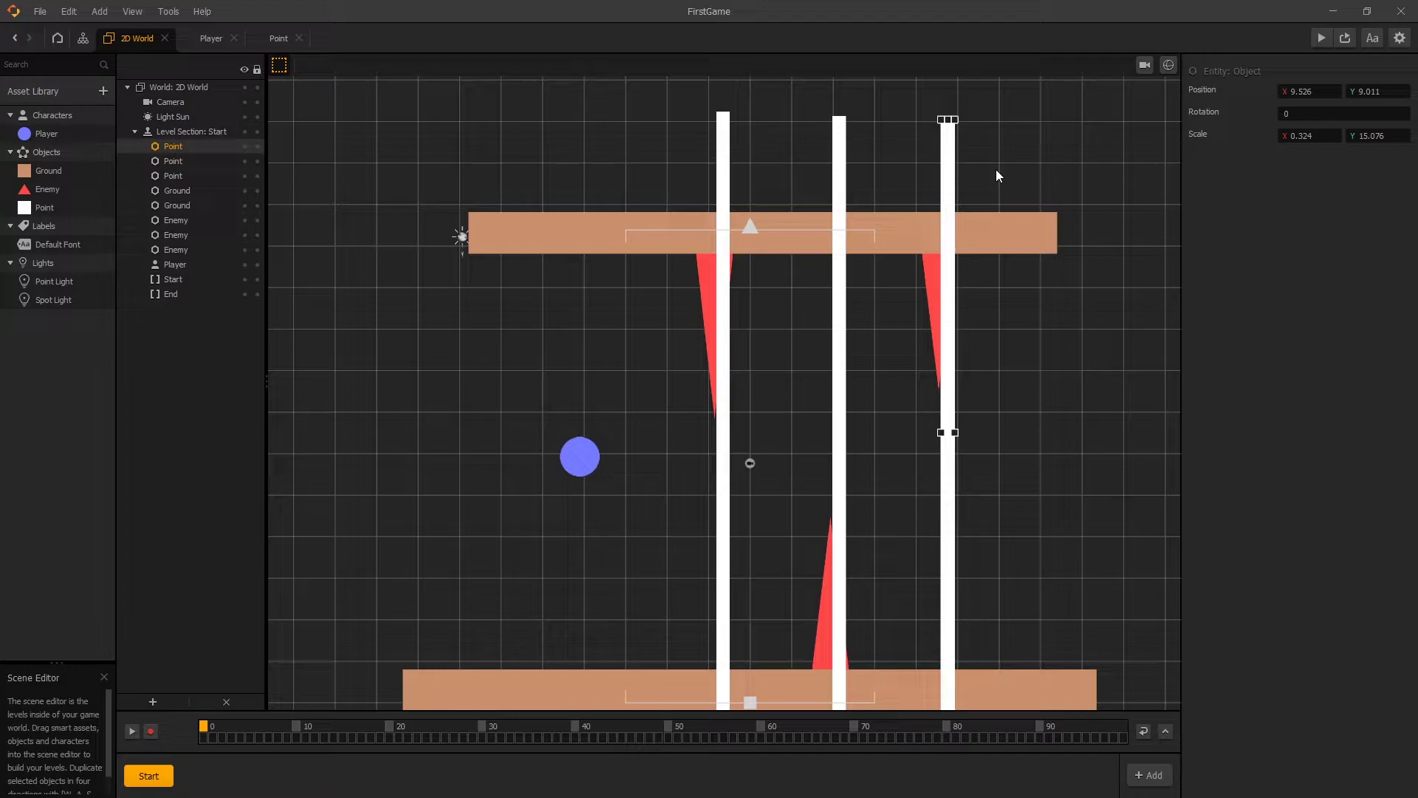
left_click(1321, 38)
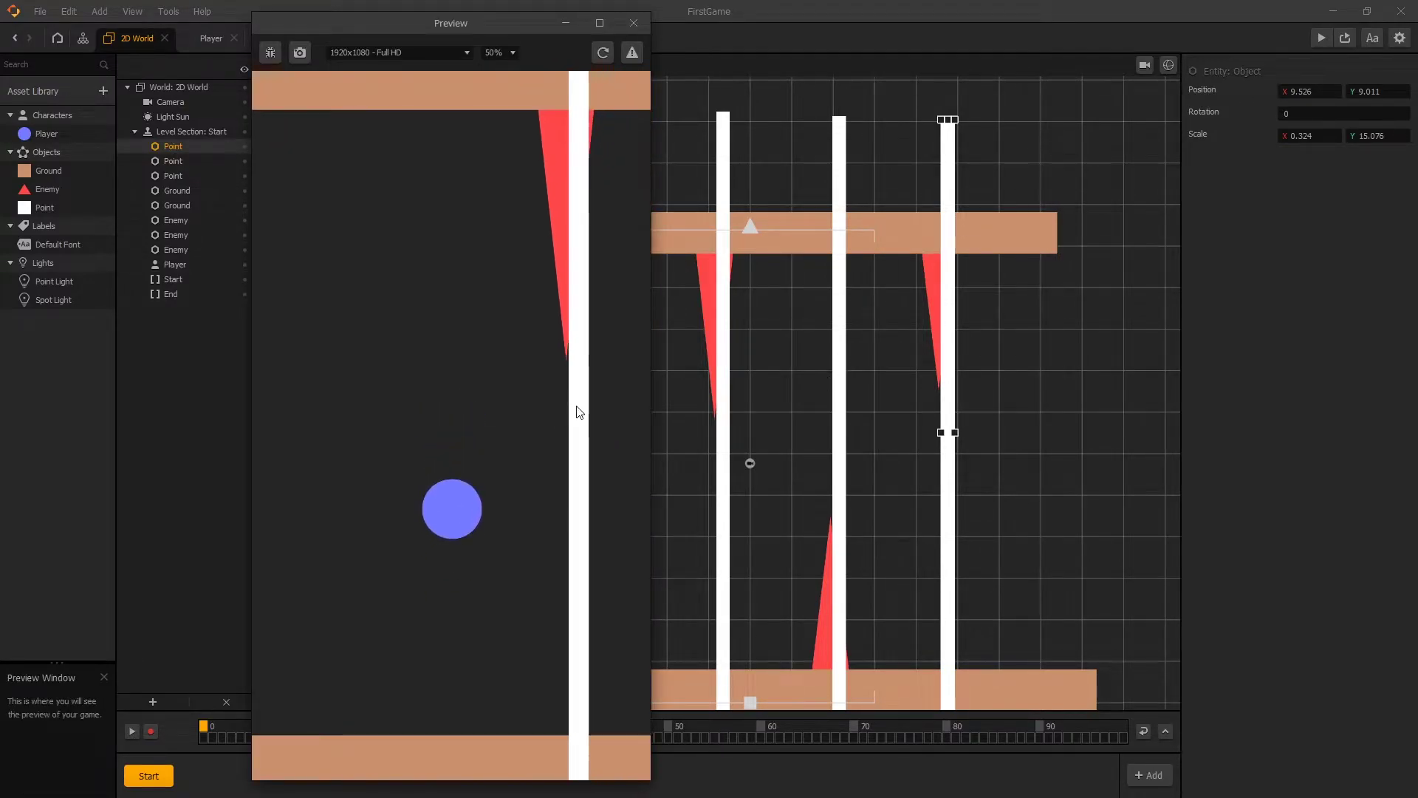
left_click(581, 407)
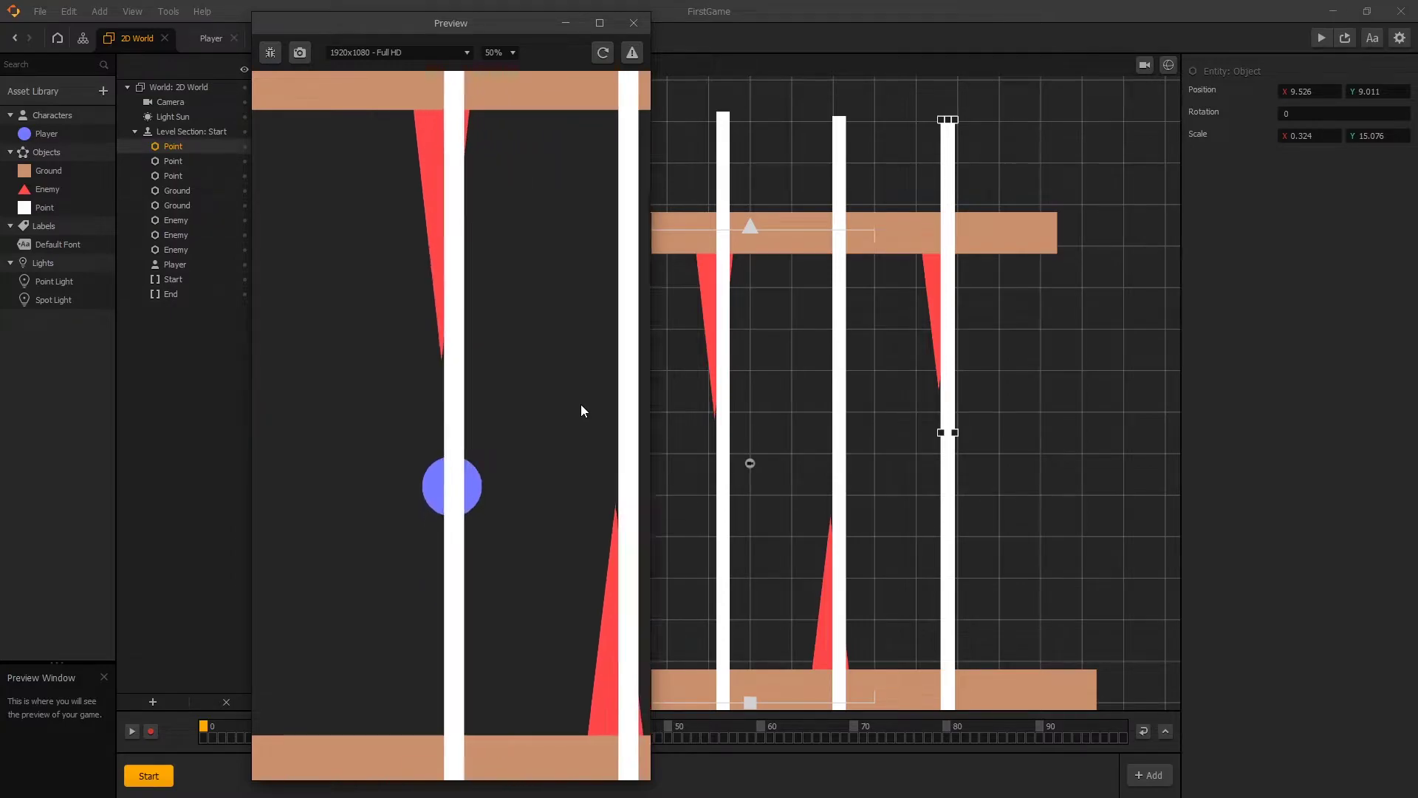
left_click(581, 406)
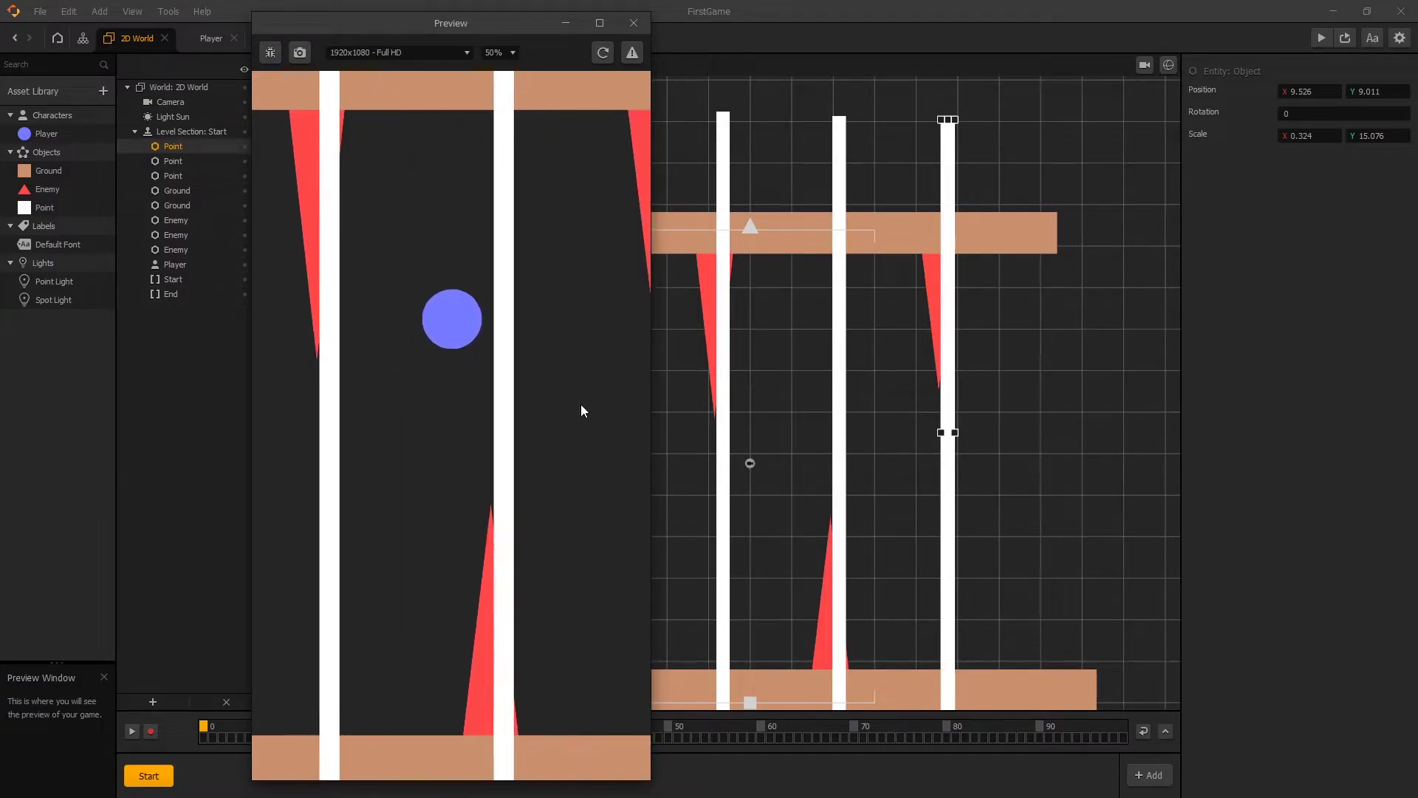
left_click(581, 404)
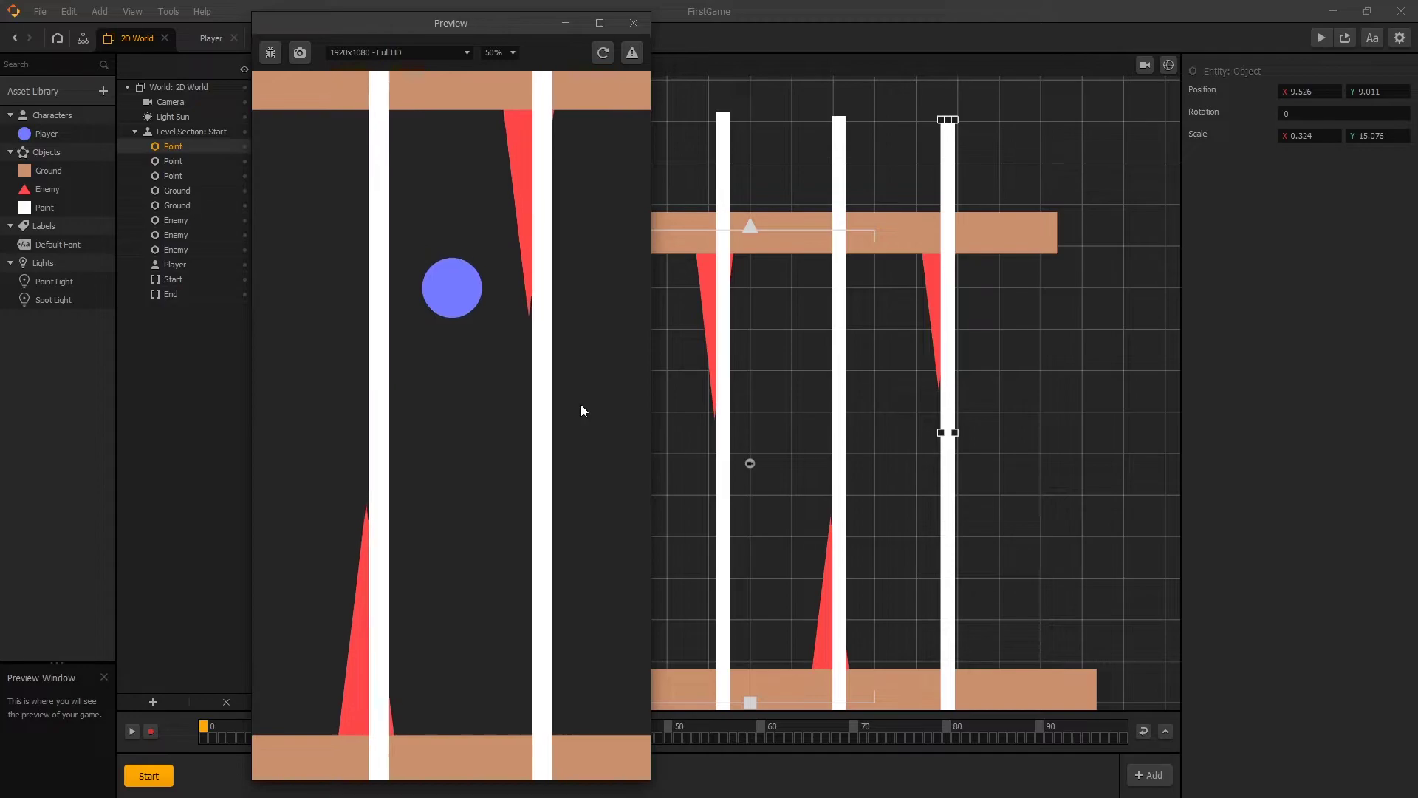
left_click(615, 399)
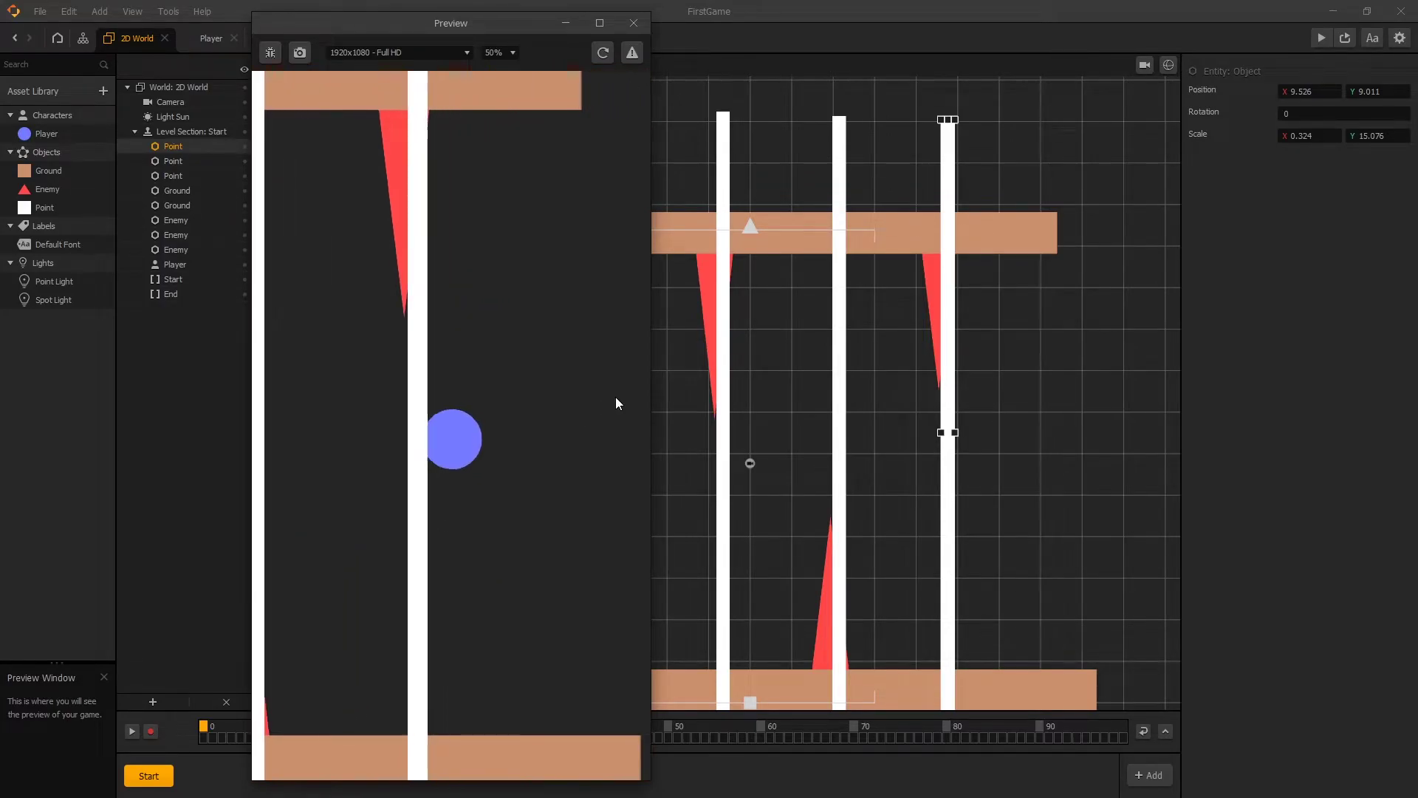
left_click(616, 384)
key("Escape")
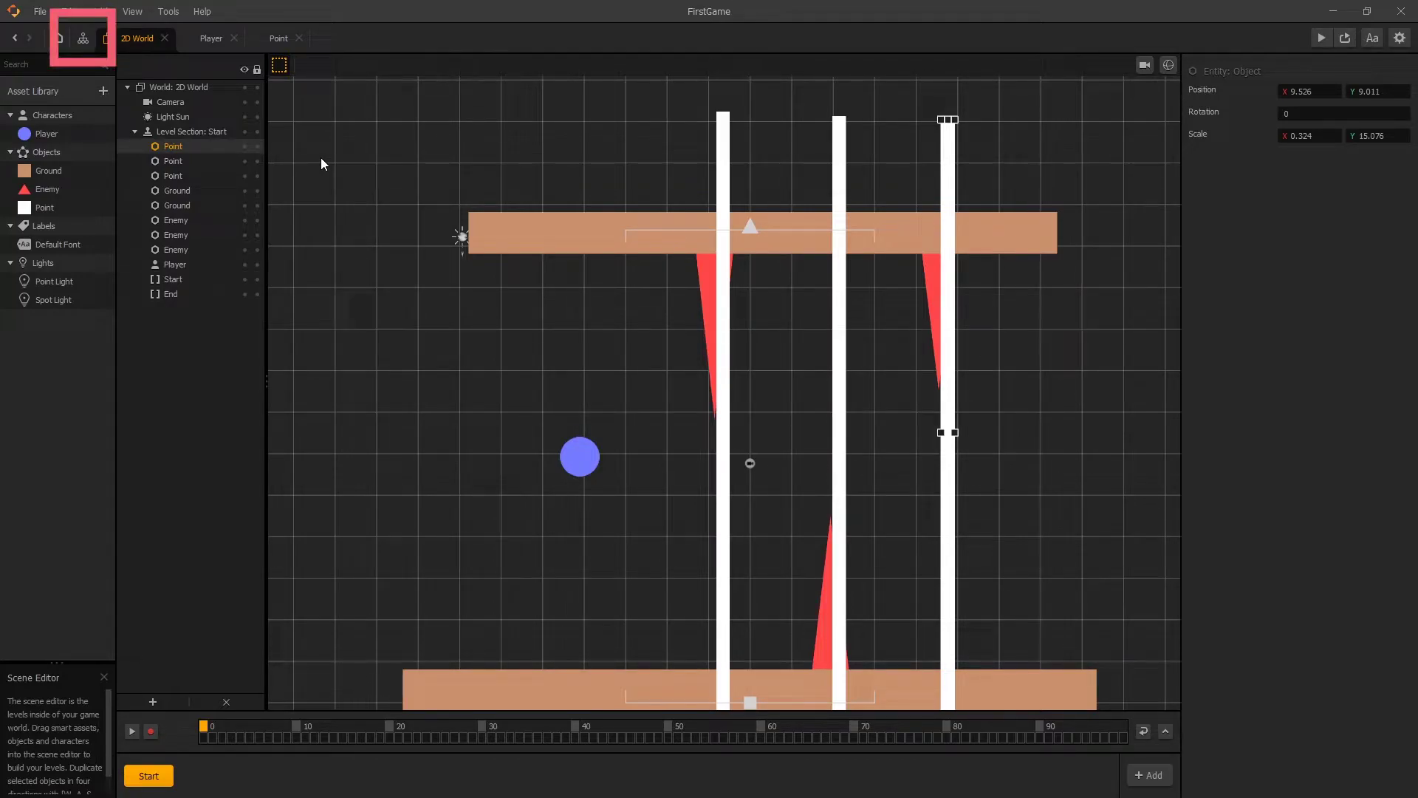
Add a UI Screen node in the Mind Map and wire the 2D World's UI output to it
left_click(83, 39)
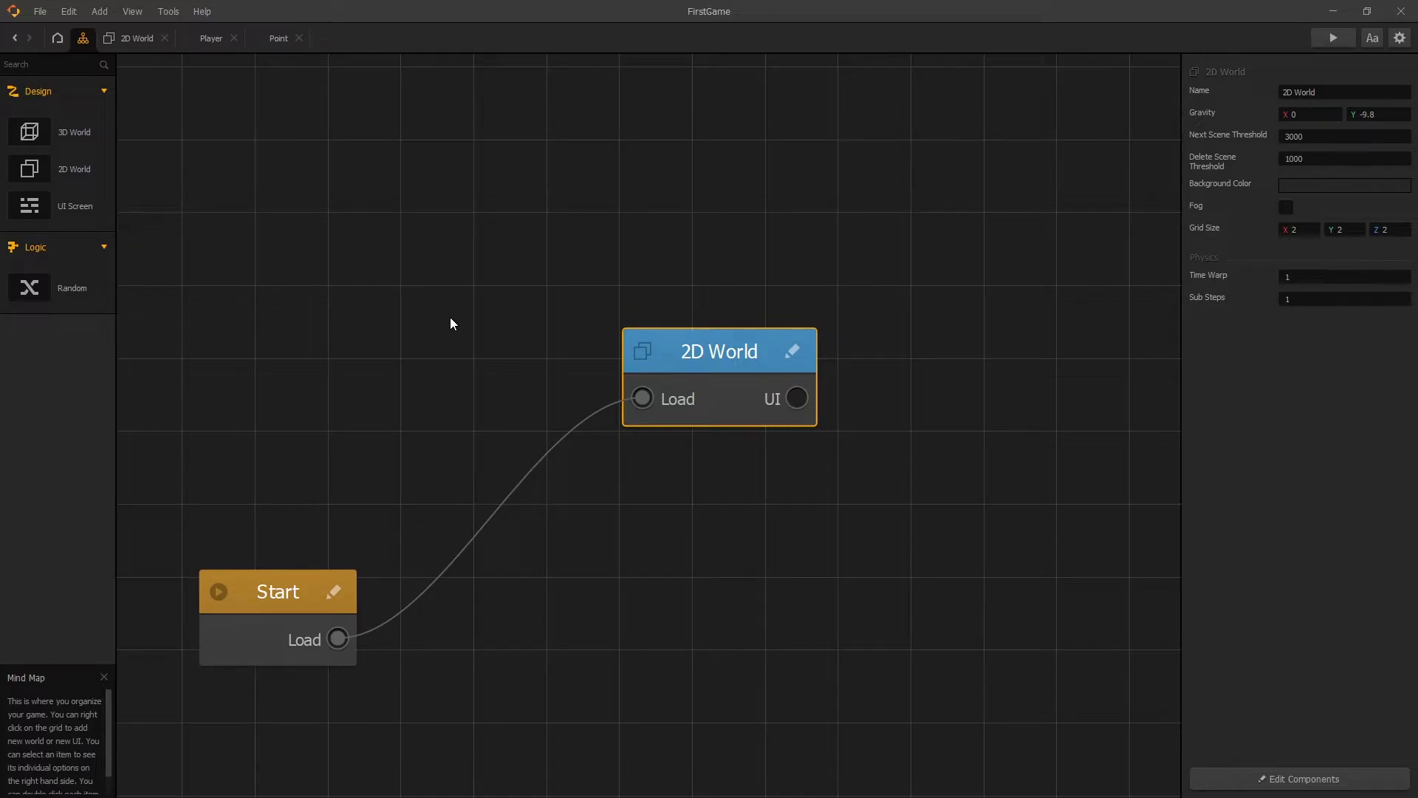
scroll(452, 323, "down", 1)
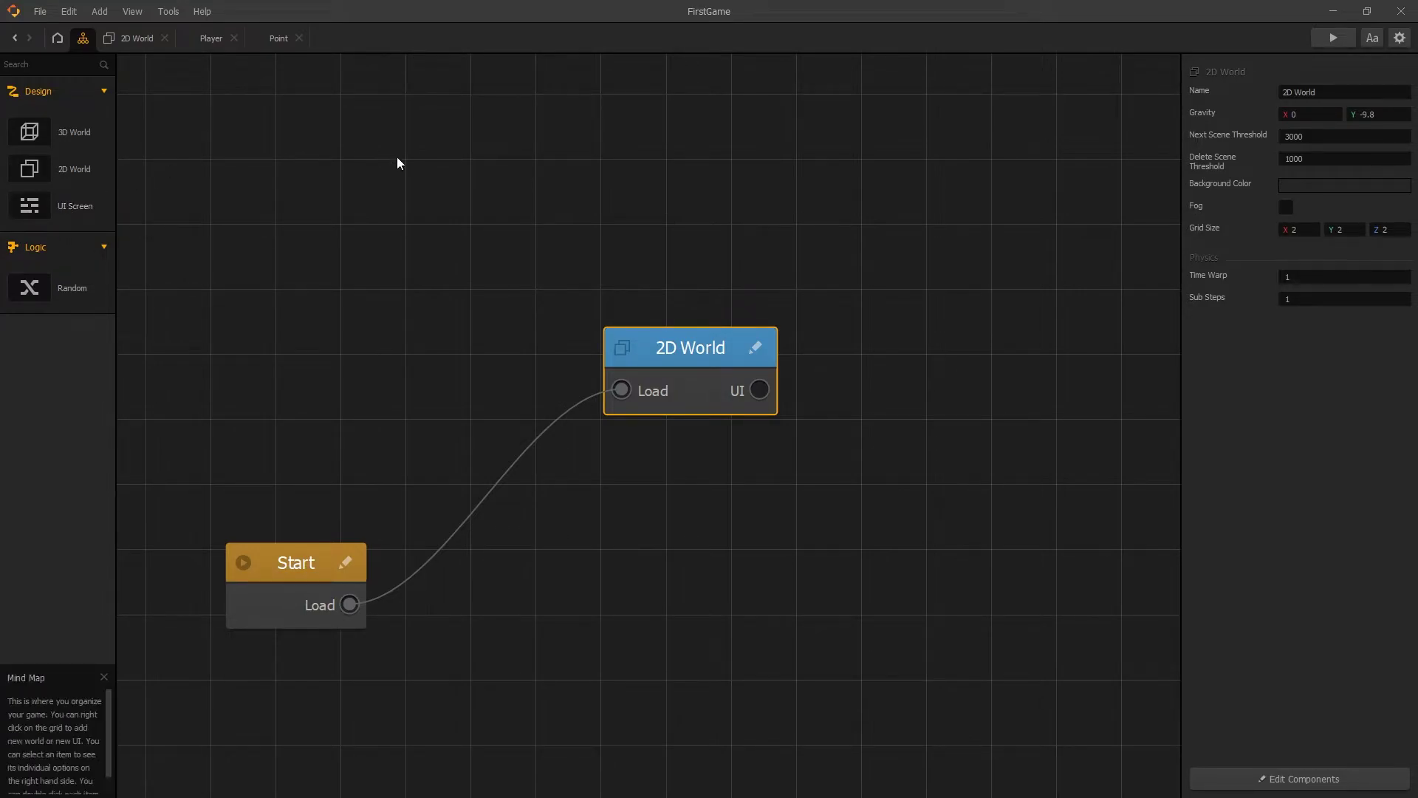
right_click(843, 295)
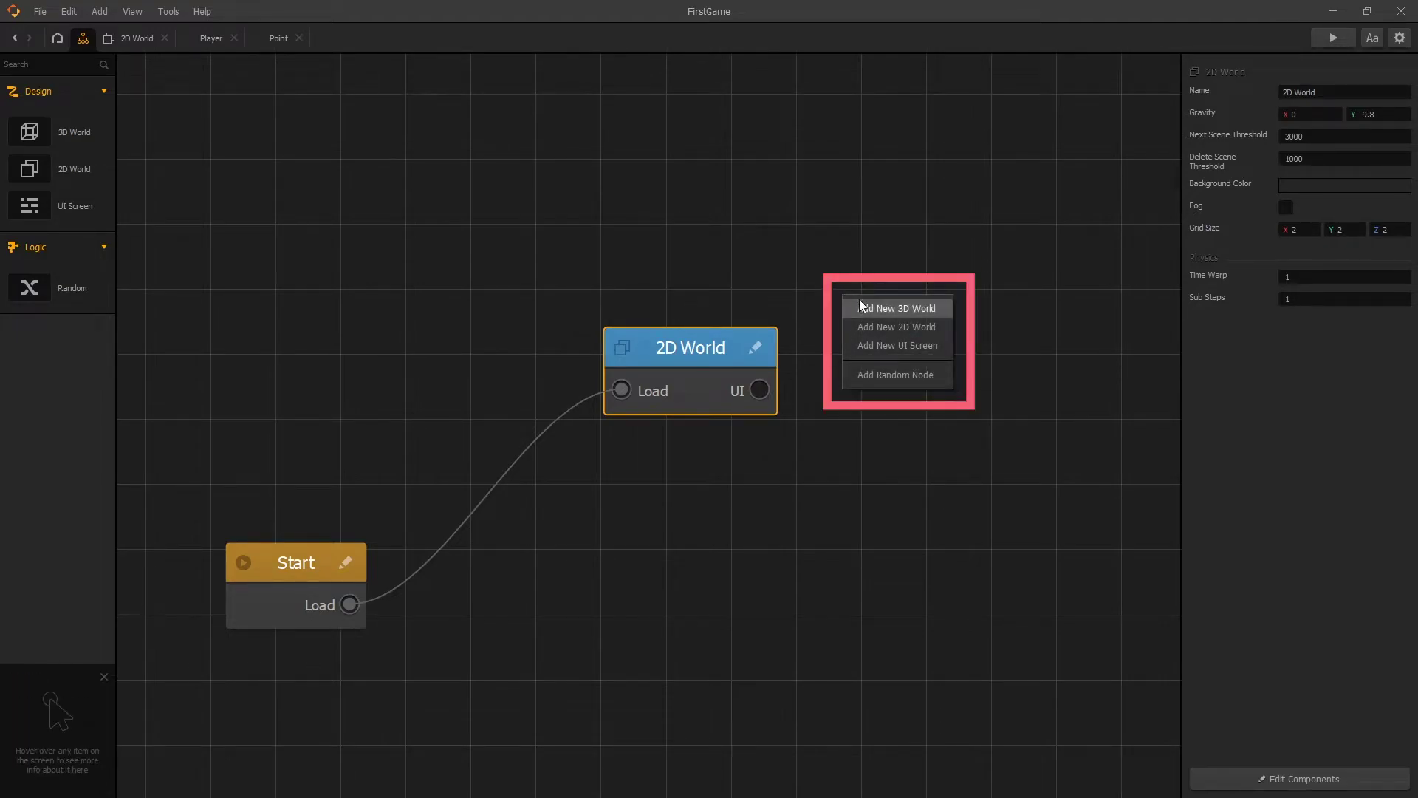
left_click(908, 346)
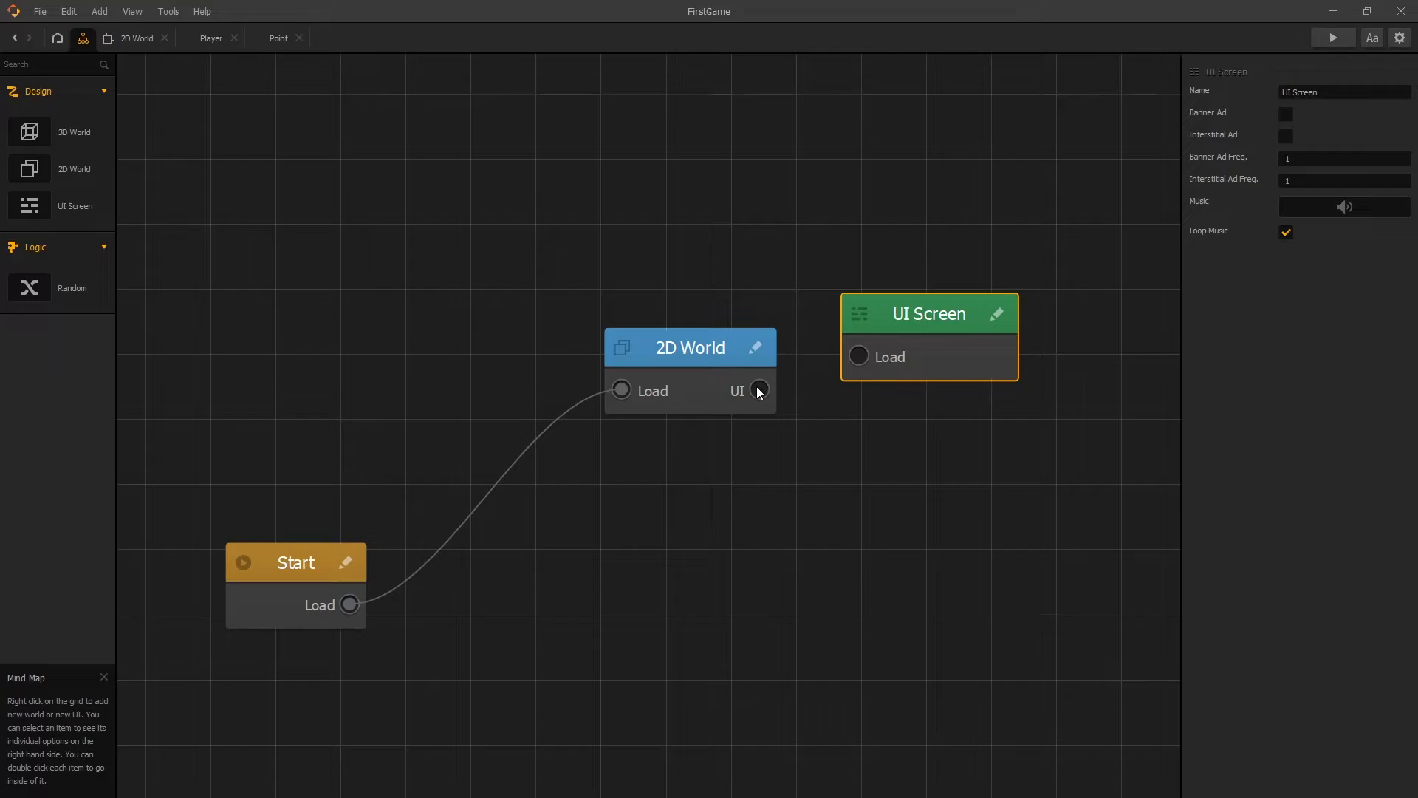
left_click_drag(759, 392, 902, 352)
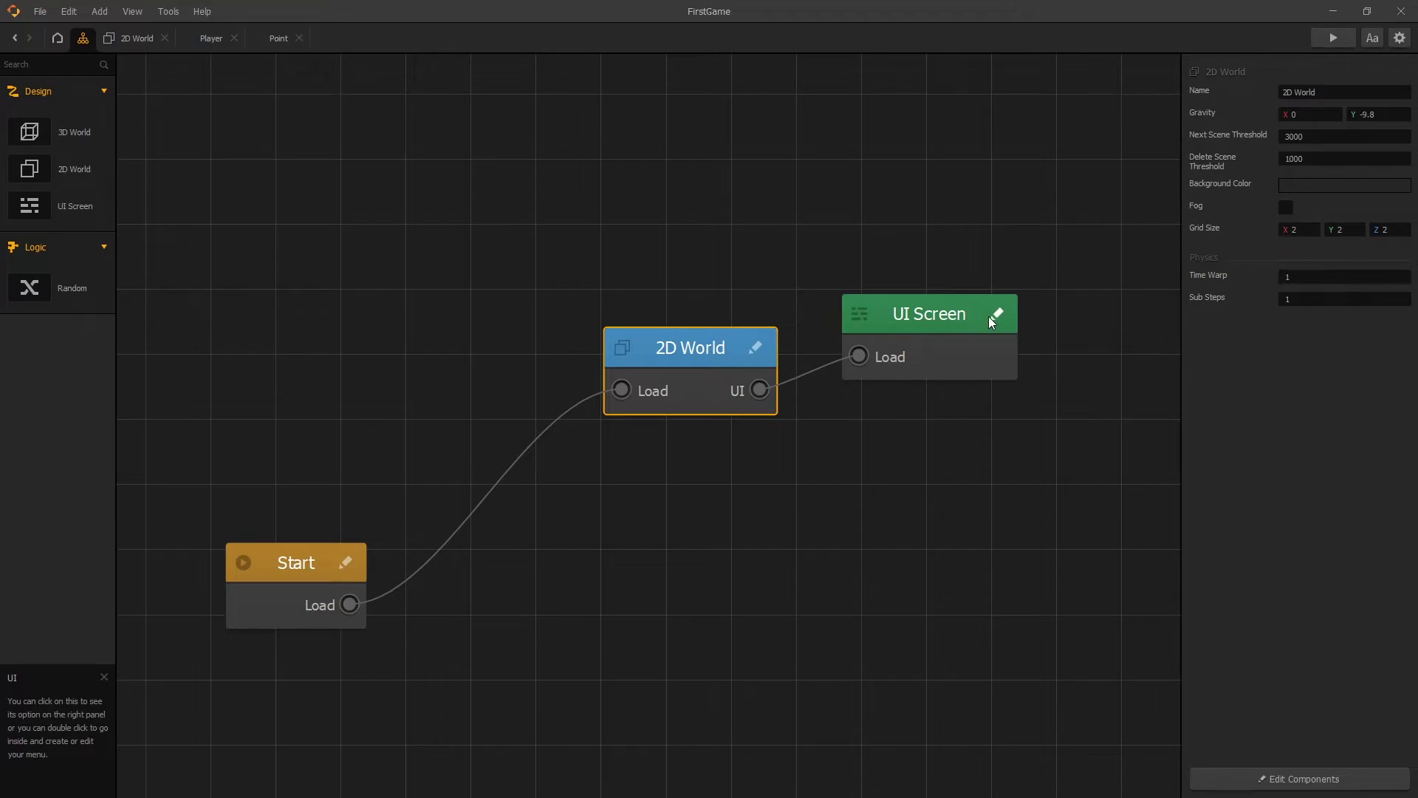
In the UI Screen editor, place a Default Font label near the top at X 327.07, Y 1013.249
double_click(936, 322)
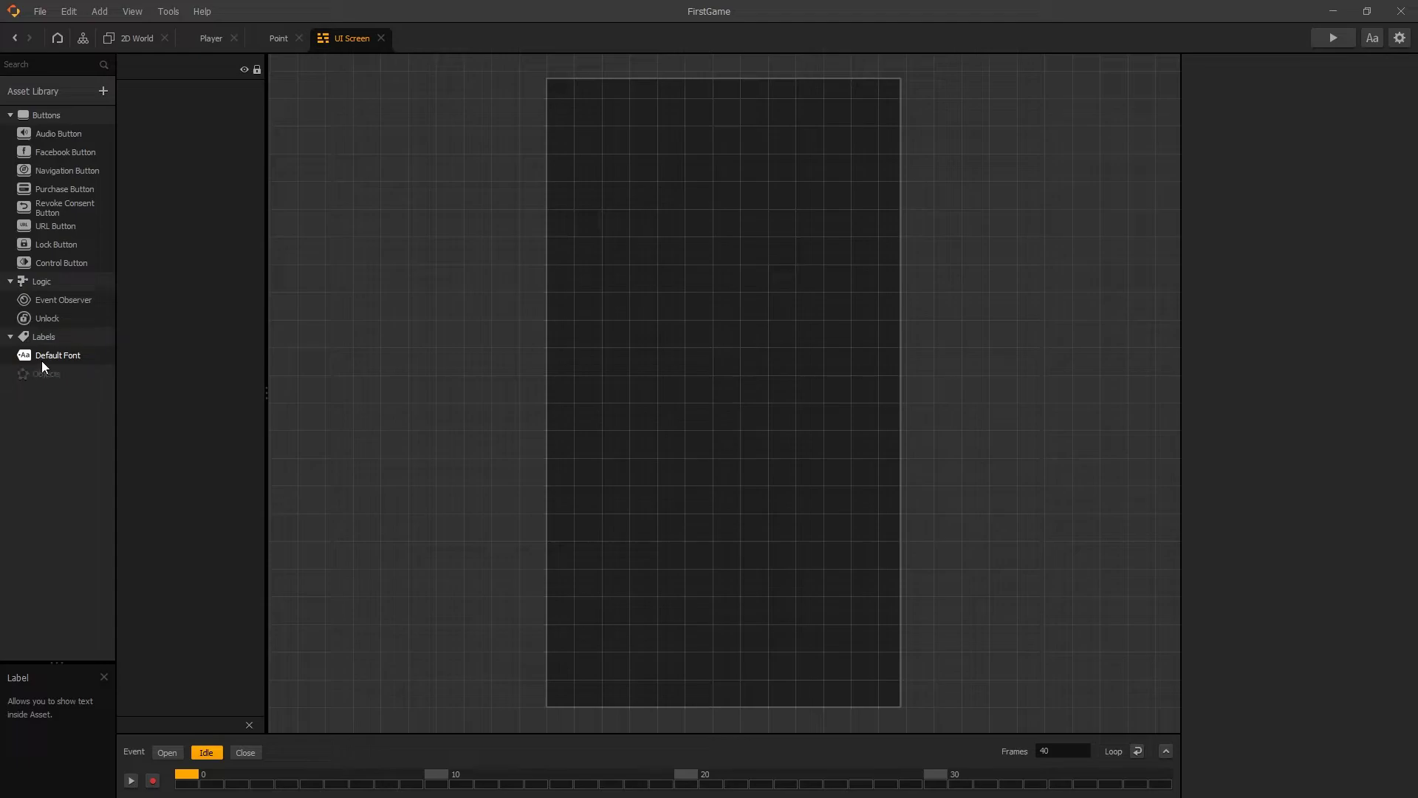
left_click_drag(39, 357, 384, 235)
left_click_drag(715, 146, 733, 148)
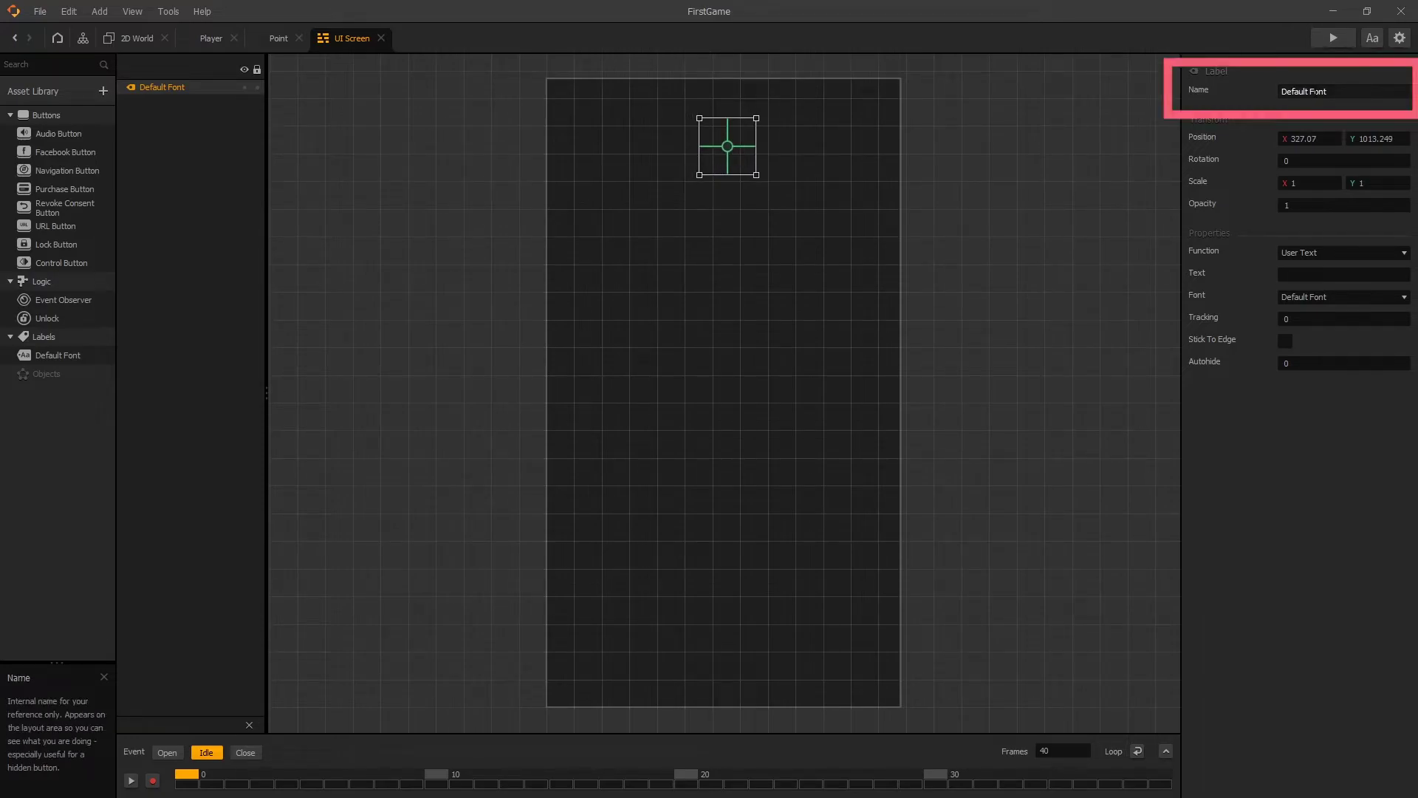
Rename the label to 'Points'
key("ctrl+a")
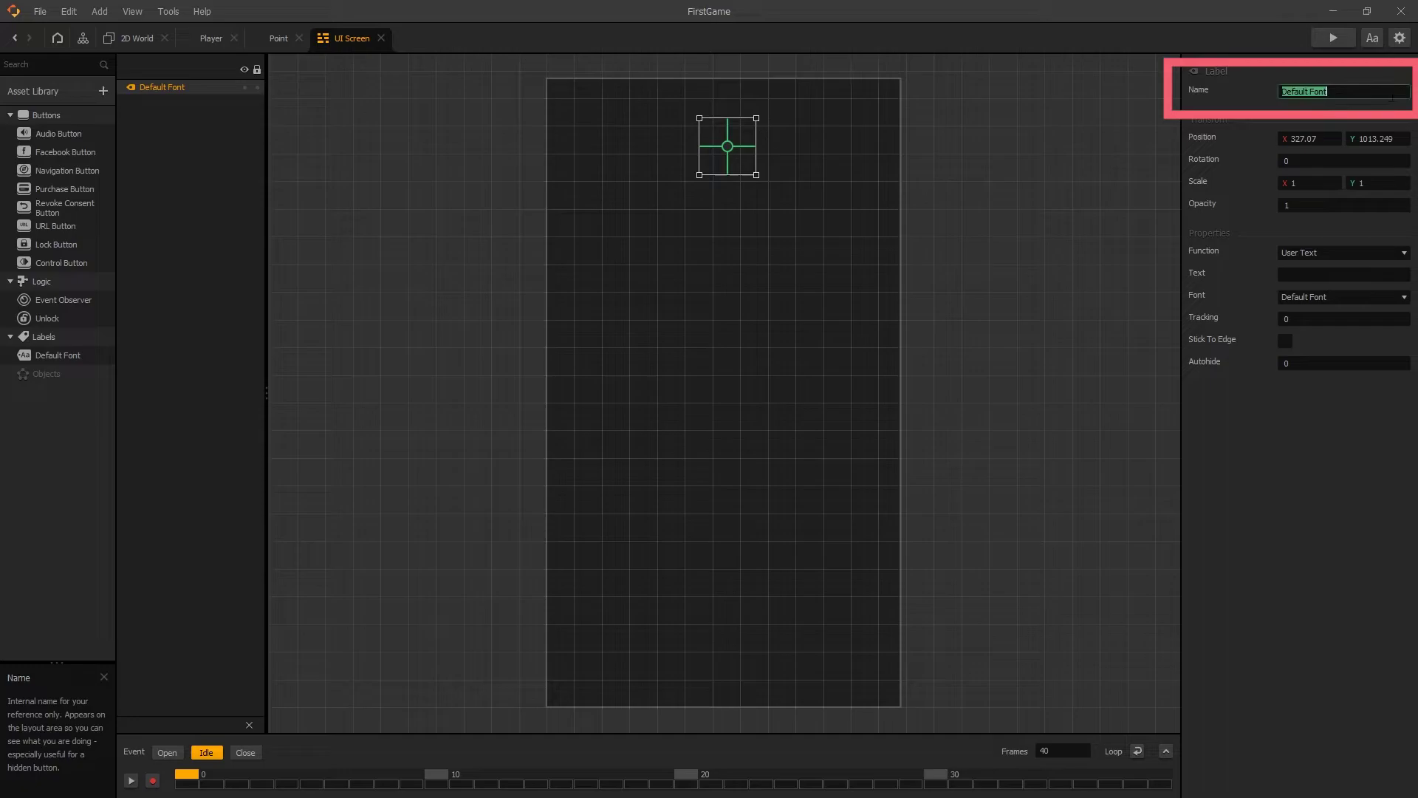
type("Points")
key("Return")
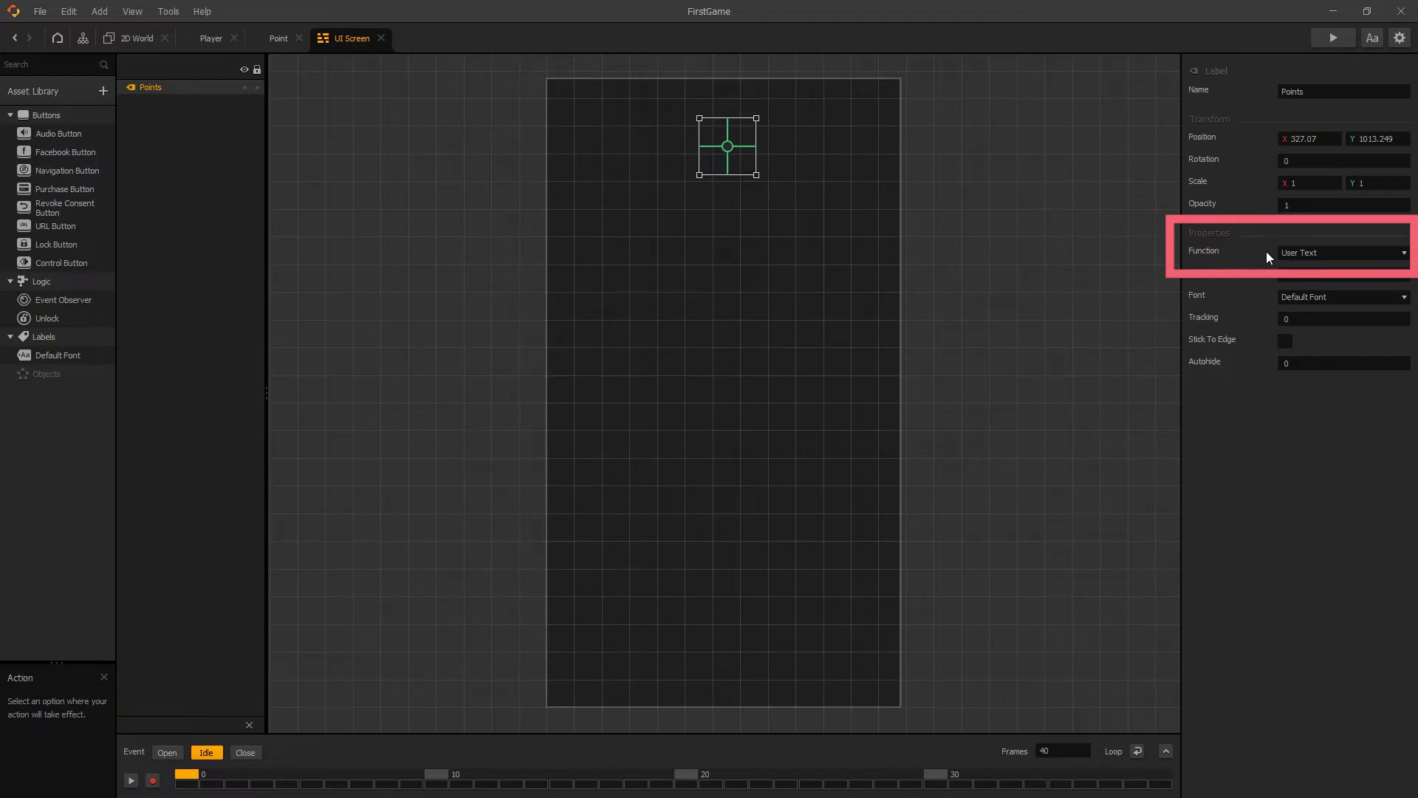
Make the label display the Score with its amount set to Current instead of Best
left_click(1336, 251)
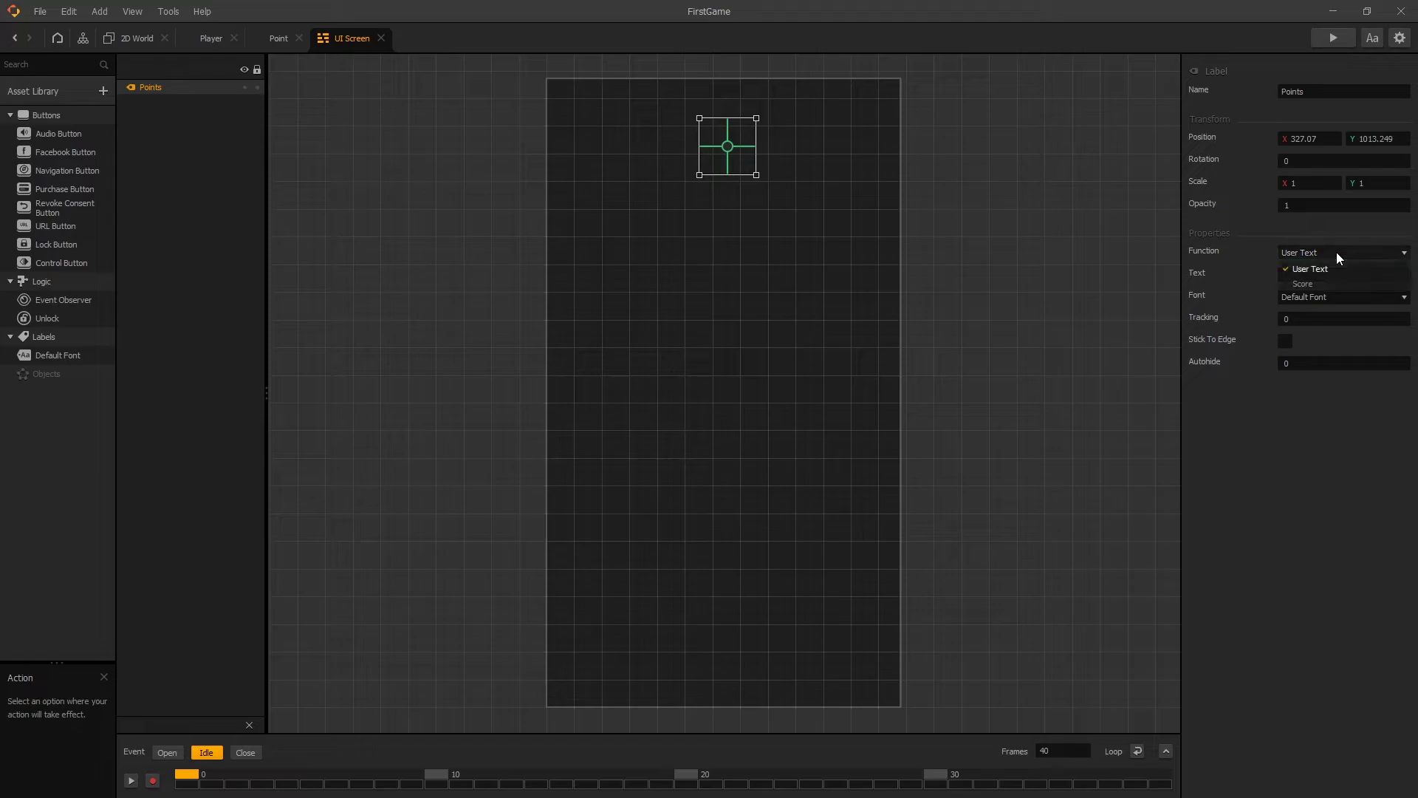
left_click(1318, 285)
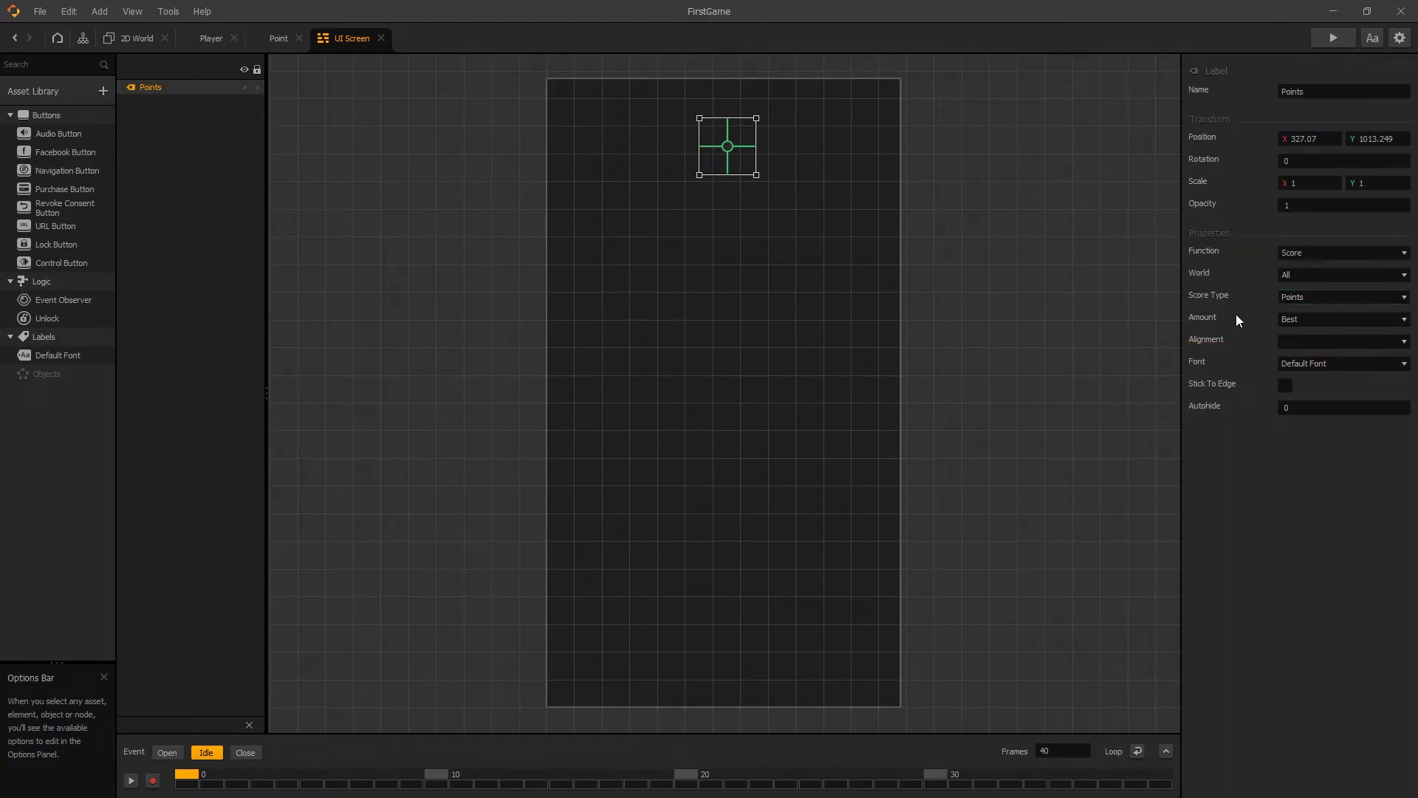
left_click(1304, 319)
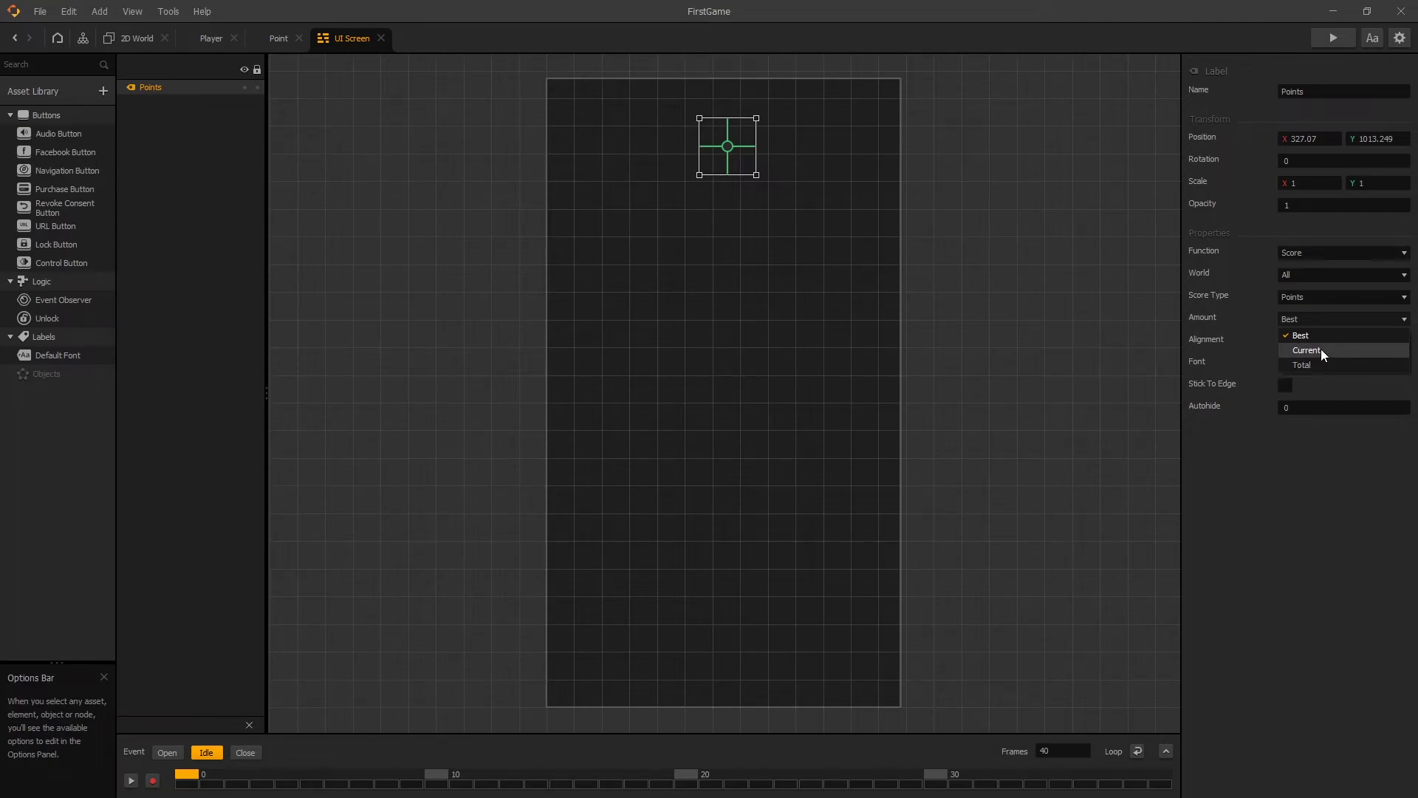
left_click(1321, 349)
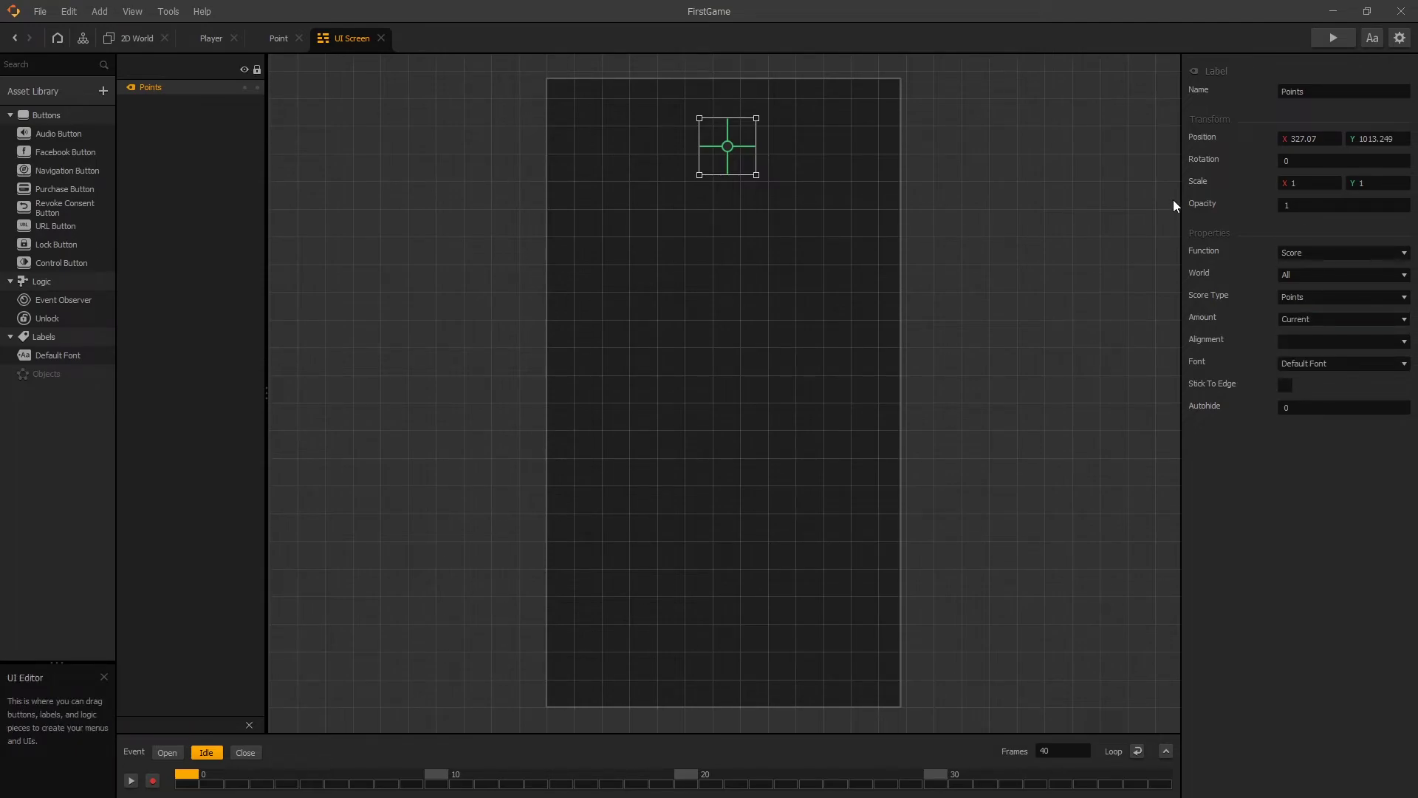
left_click(1331, 39)
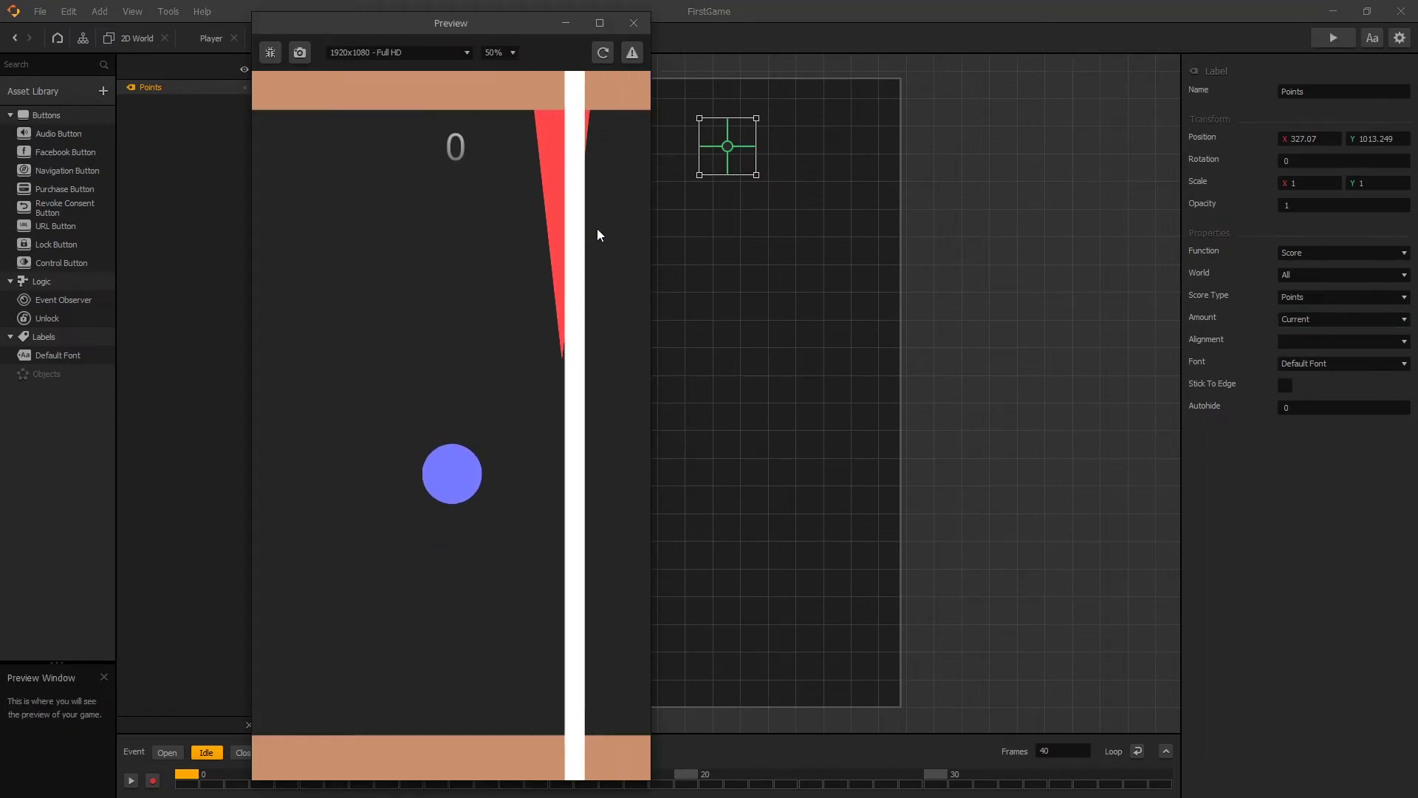
left_click(597, 230)
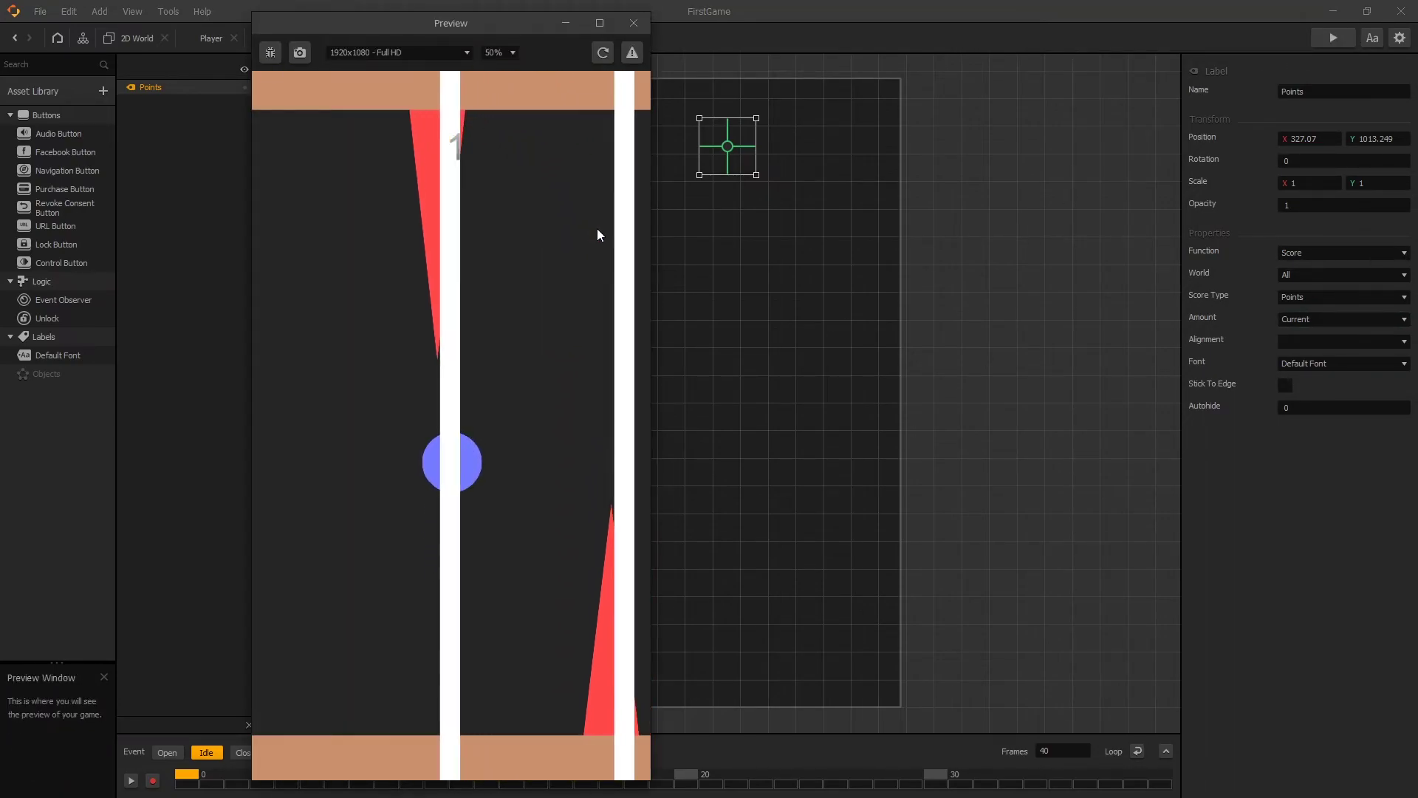
left_click(597, 229)
left_click(597, 229)
left_click(596, 229)
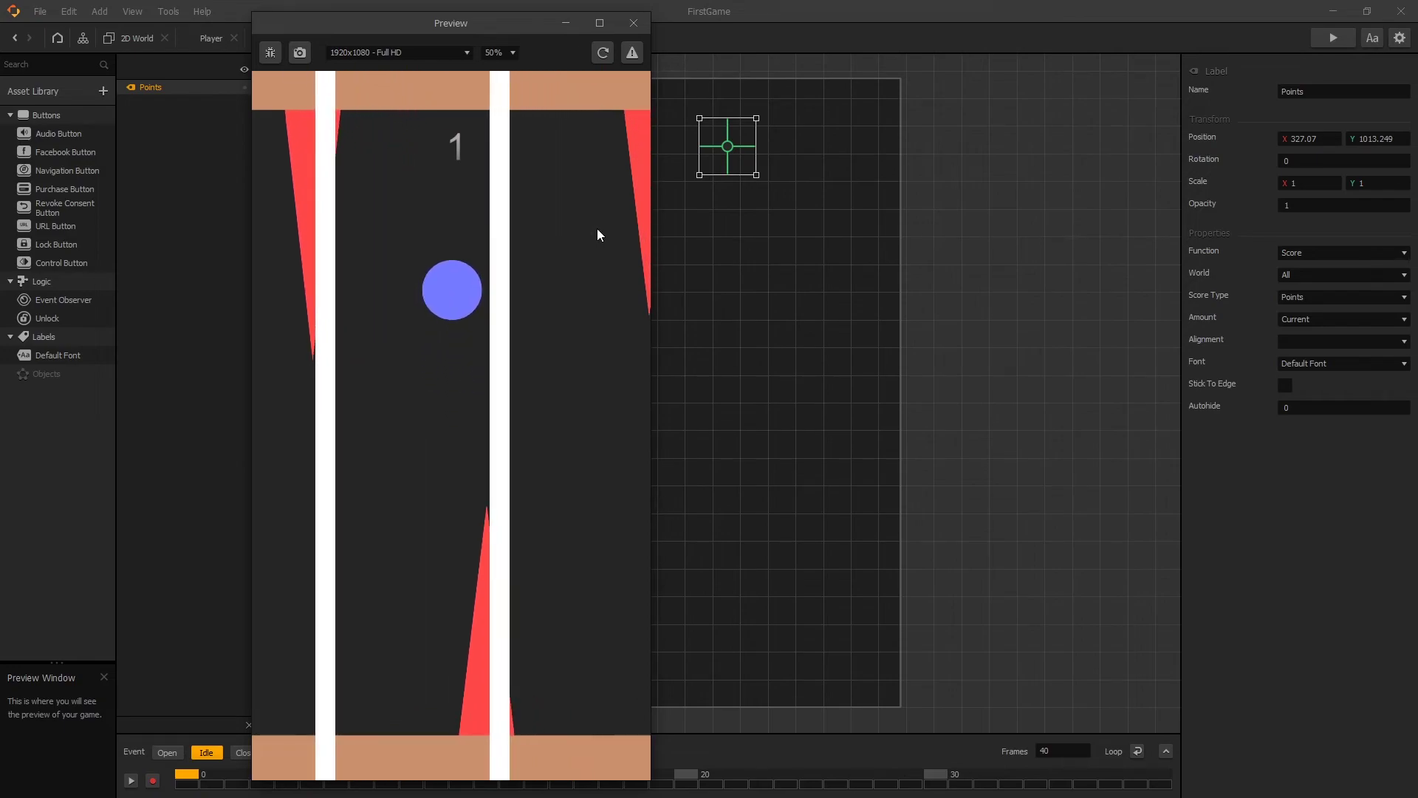
left_click(598, 229)
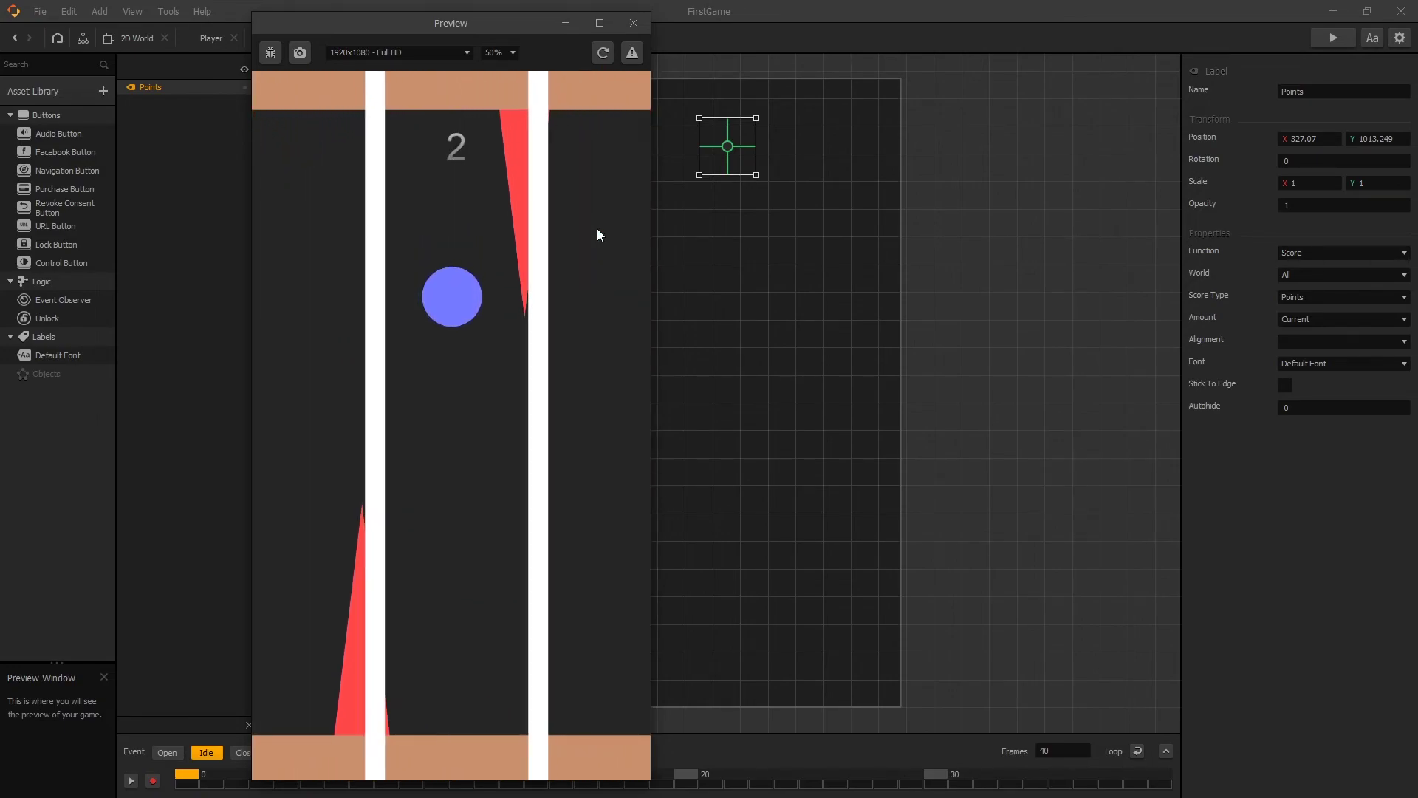
left_click(597, 227)
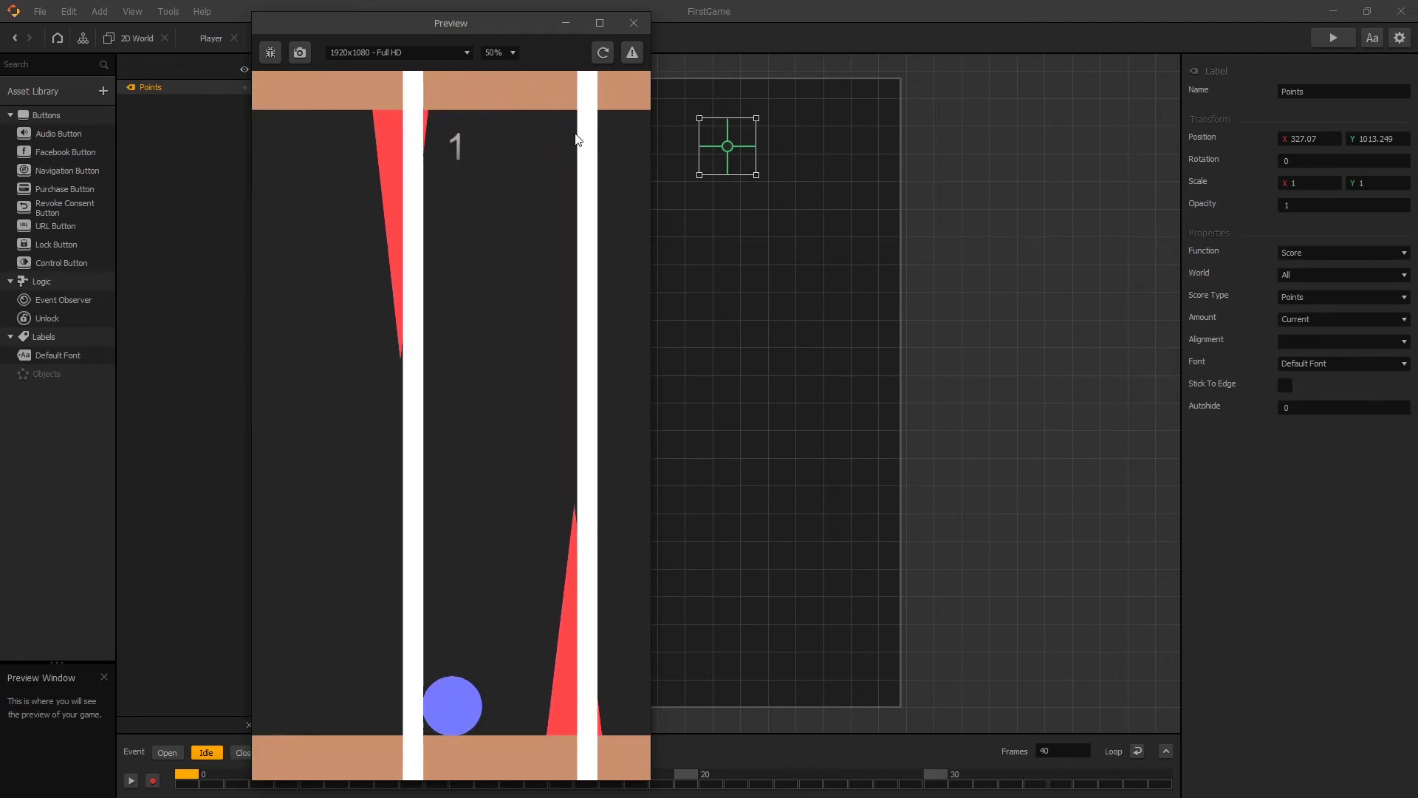
End the test run, delete the Point object's Animation node, and start a new preview
left_click(633, 23)
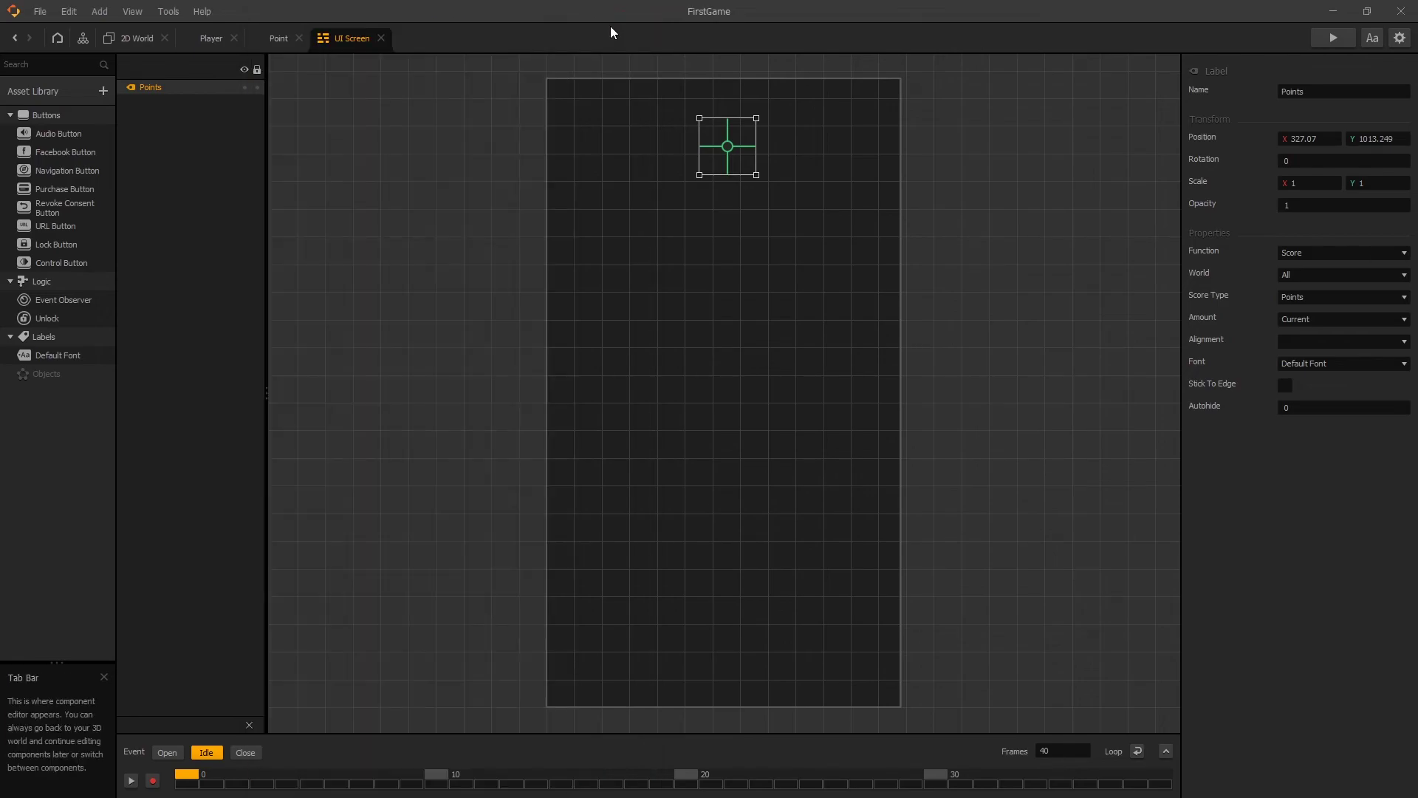
left_click(273, 38)
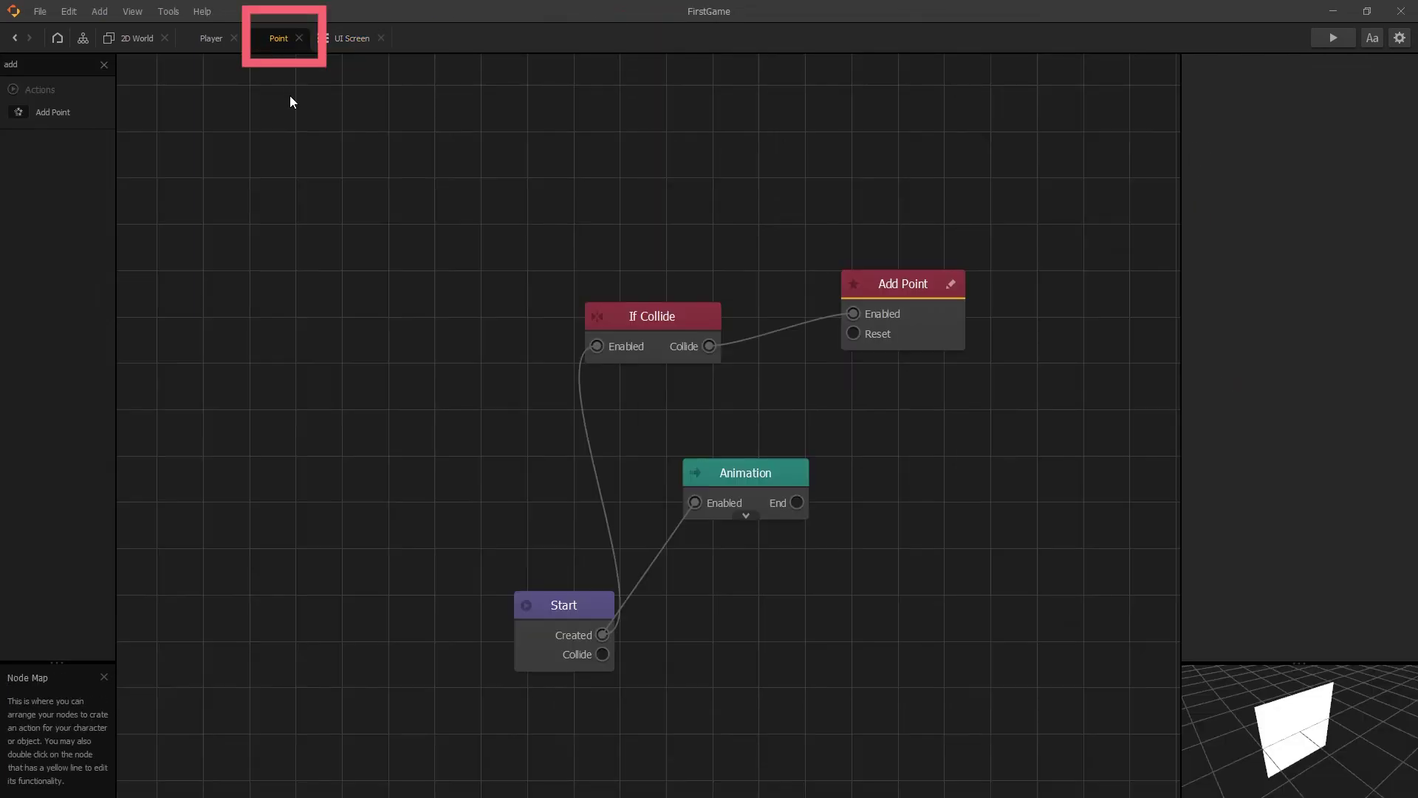
left_click(727, 476)
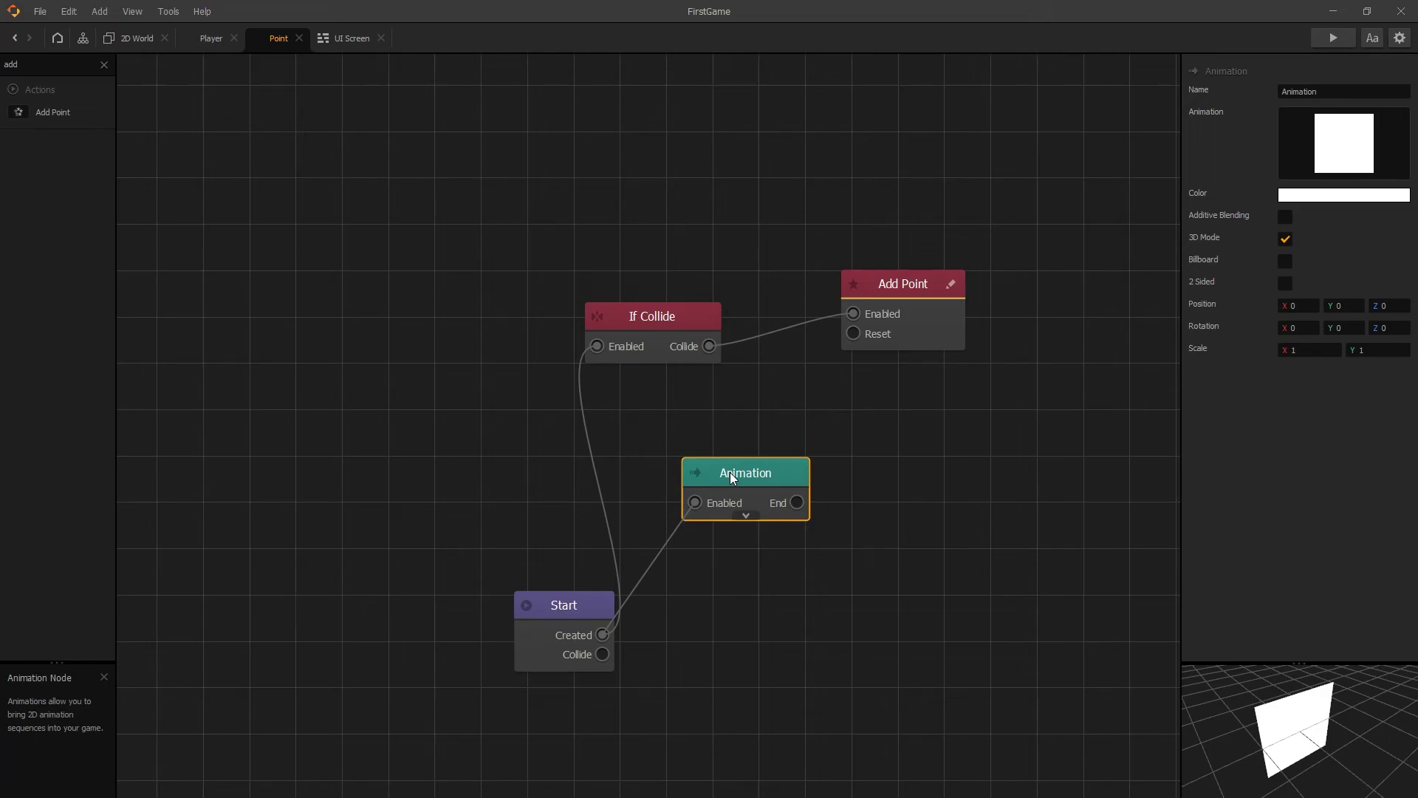
key("Delete")
key("F5")
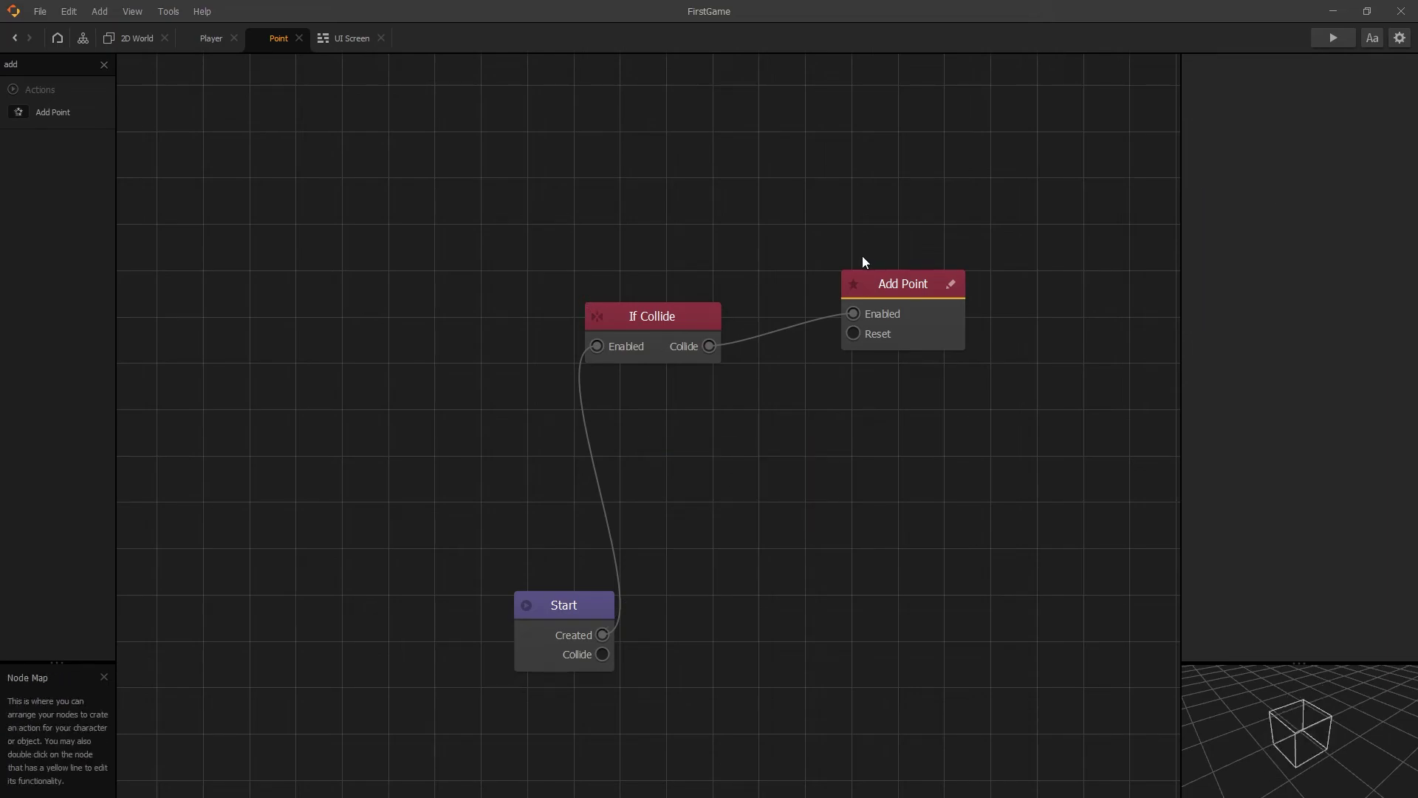
left_click(594, 268)
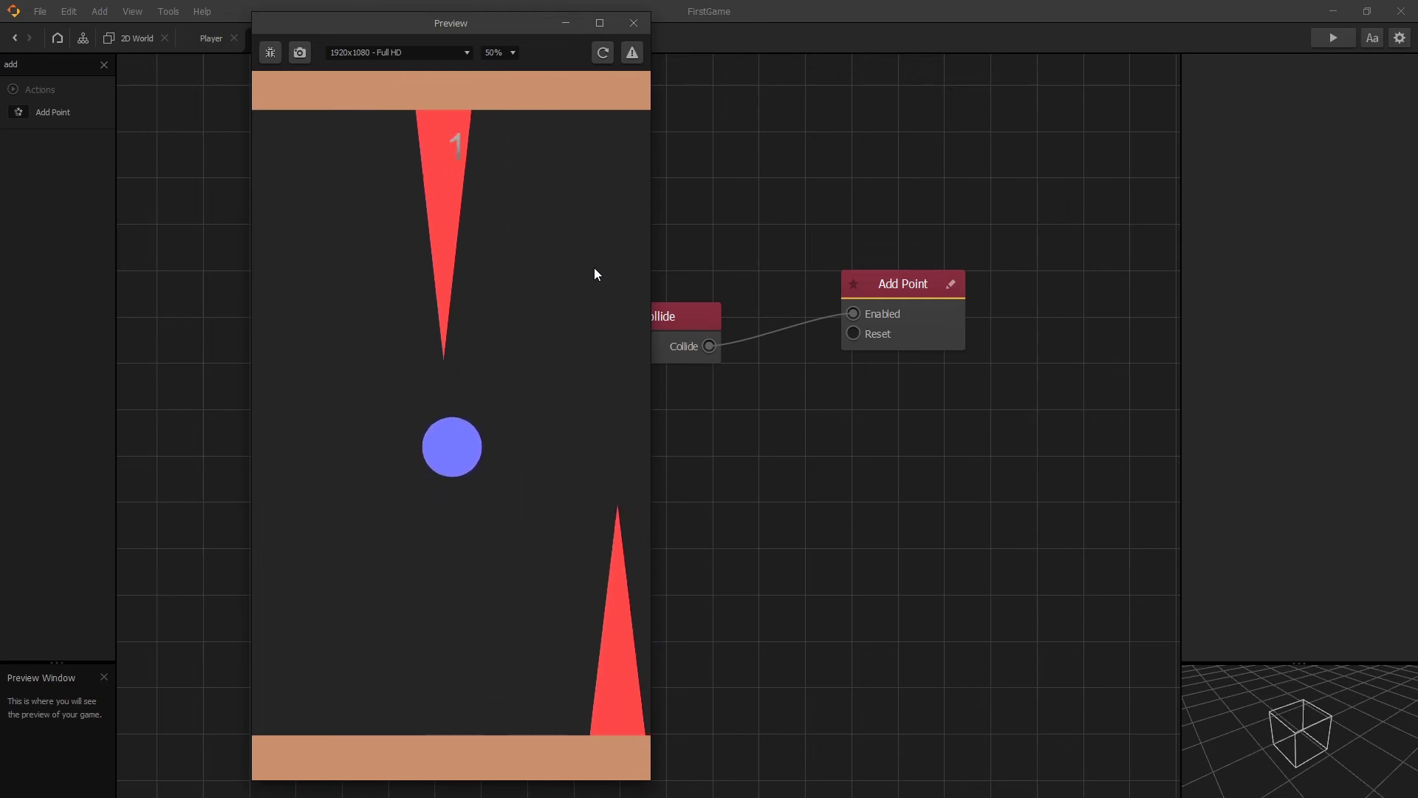
left_click(593, 269)
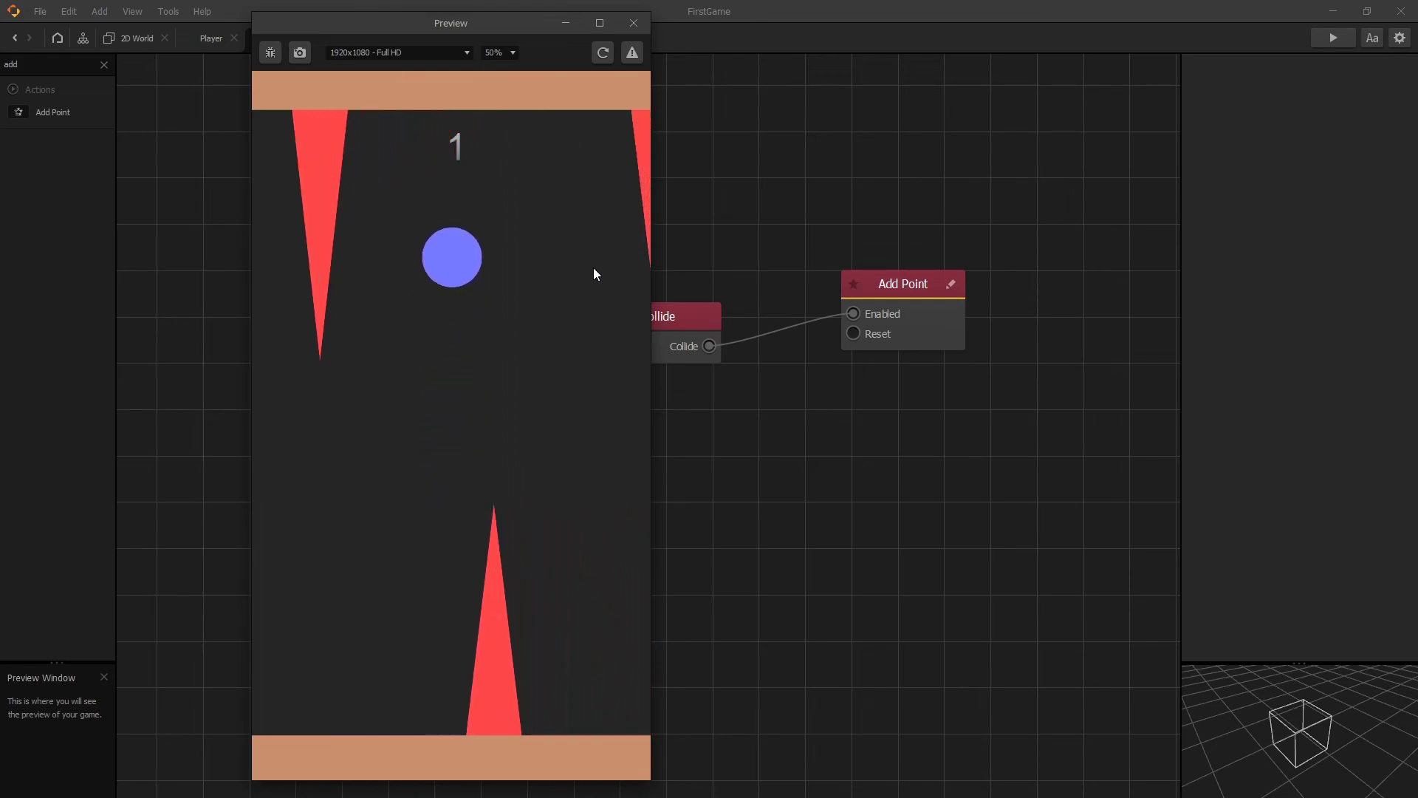
left_click(594, 269)
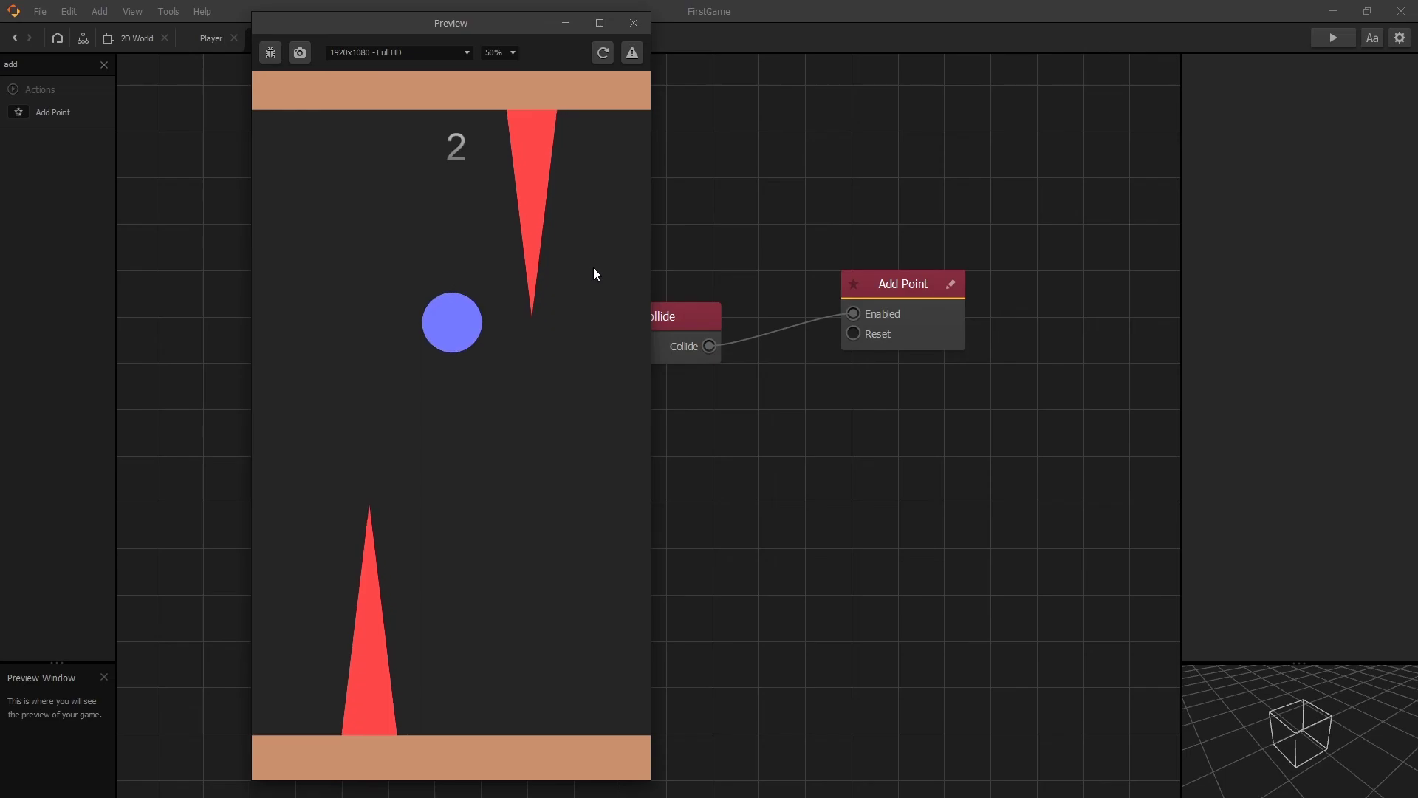
left_click(592, 268)
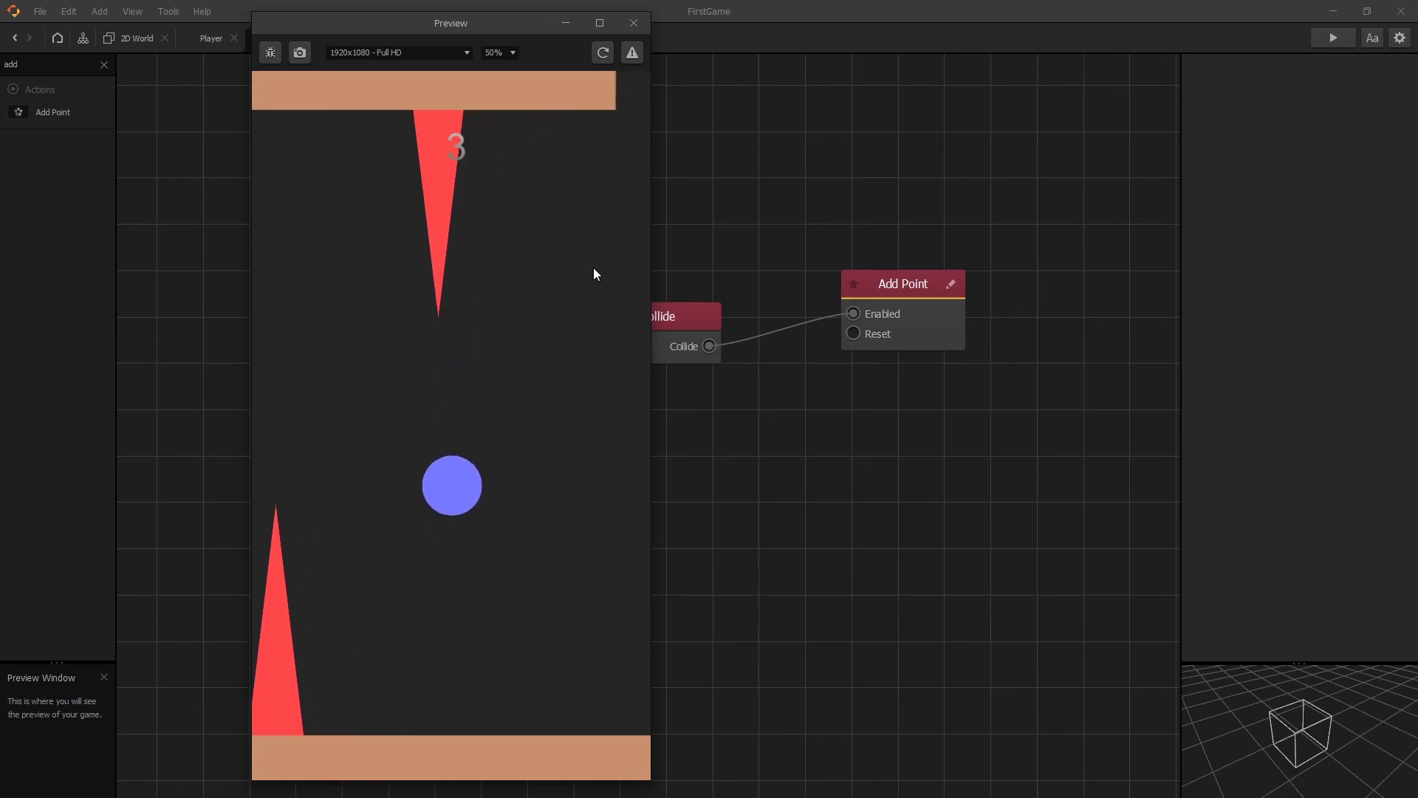
left_click(502, 435)
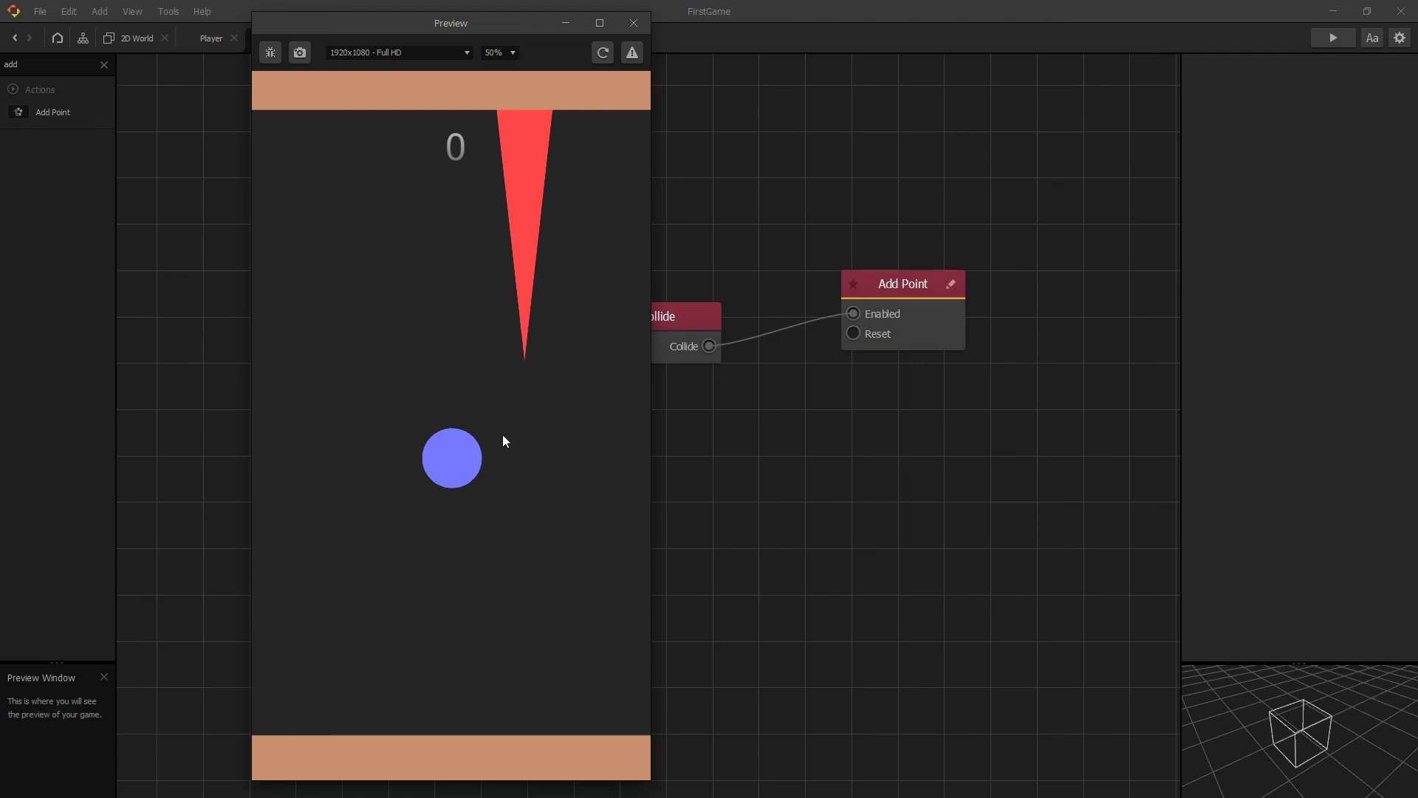
left_click(502, 435)
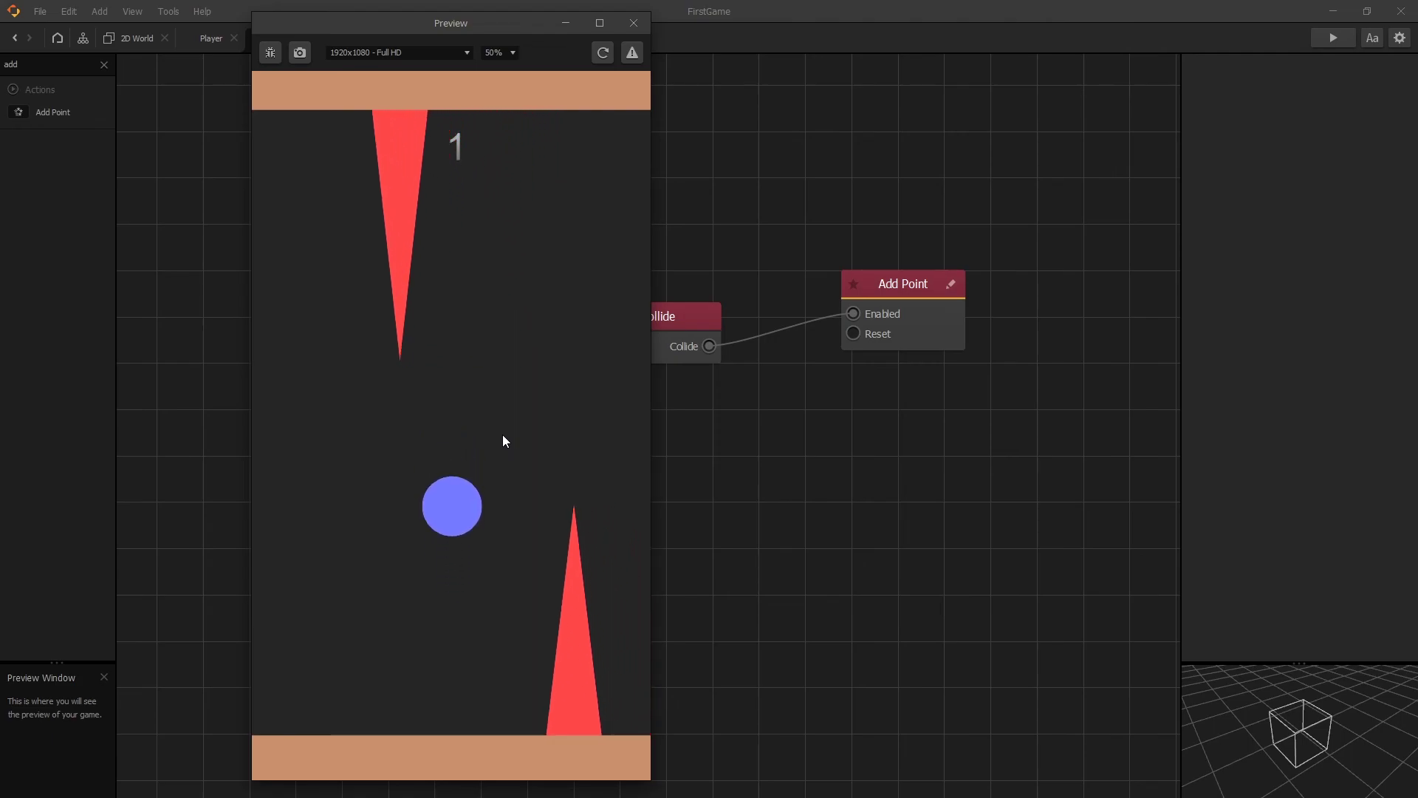
left_click(502, 434)
left_click(502, 434)
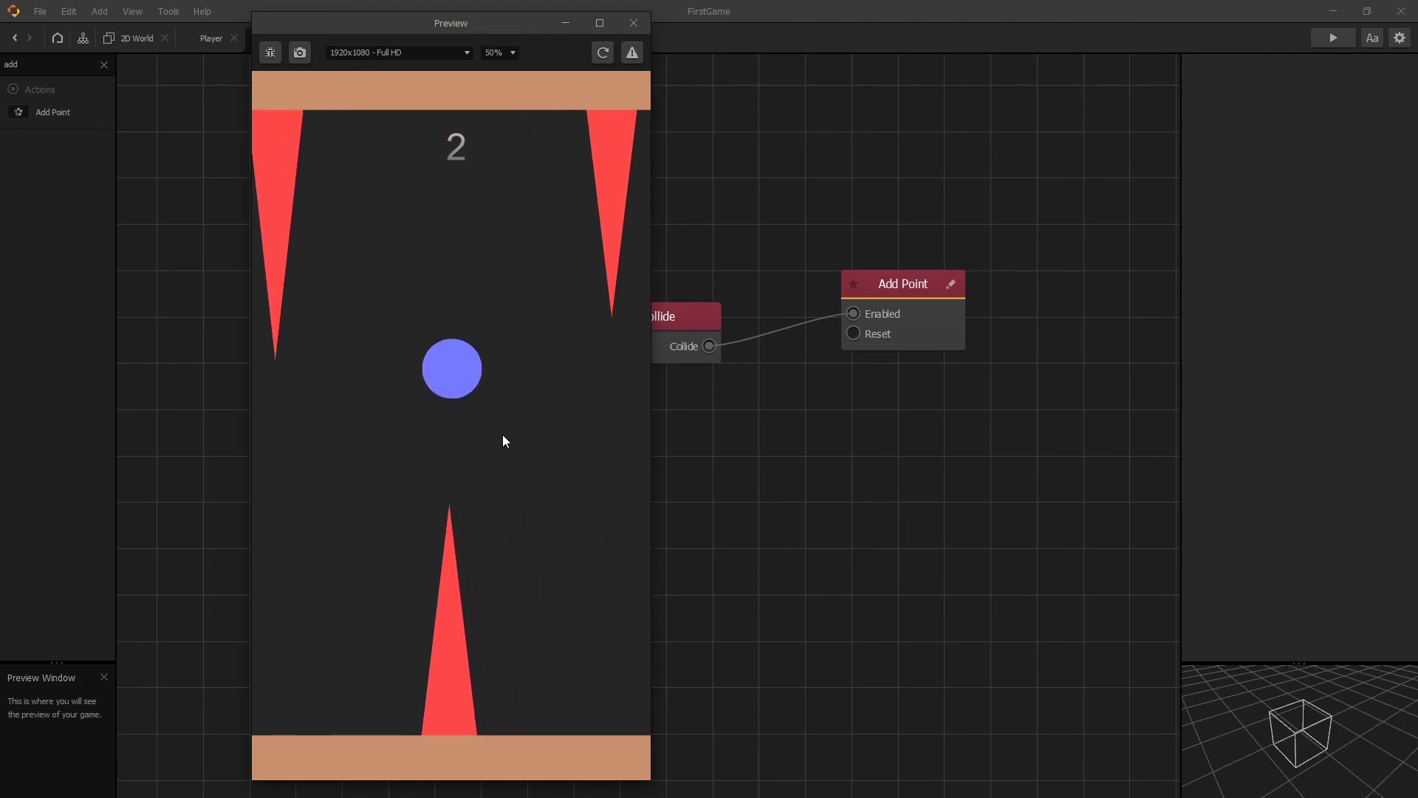
left_click(502, 441)
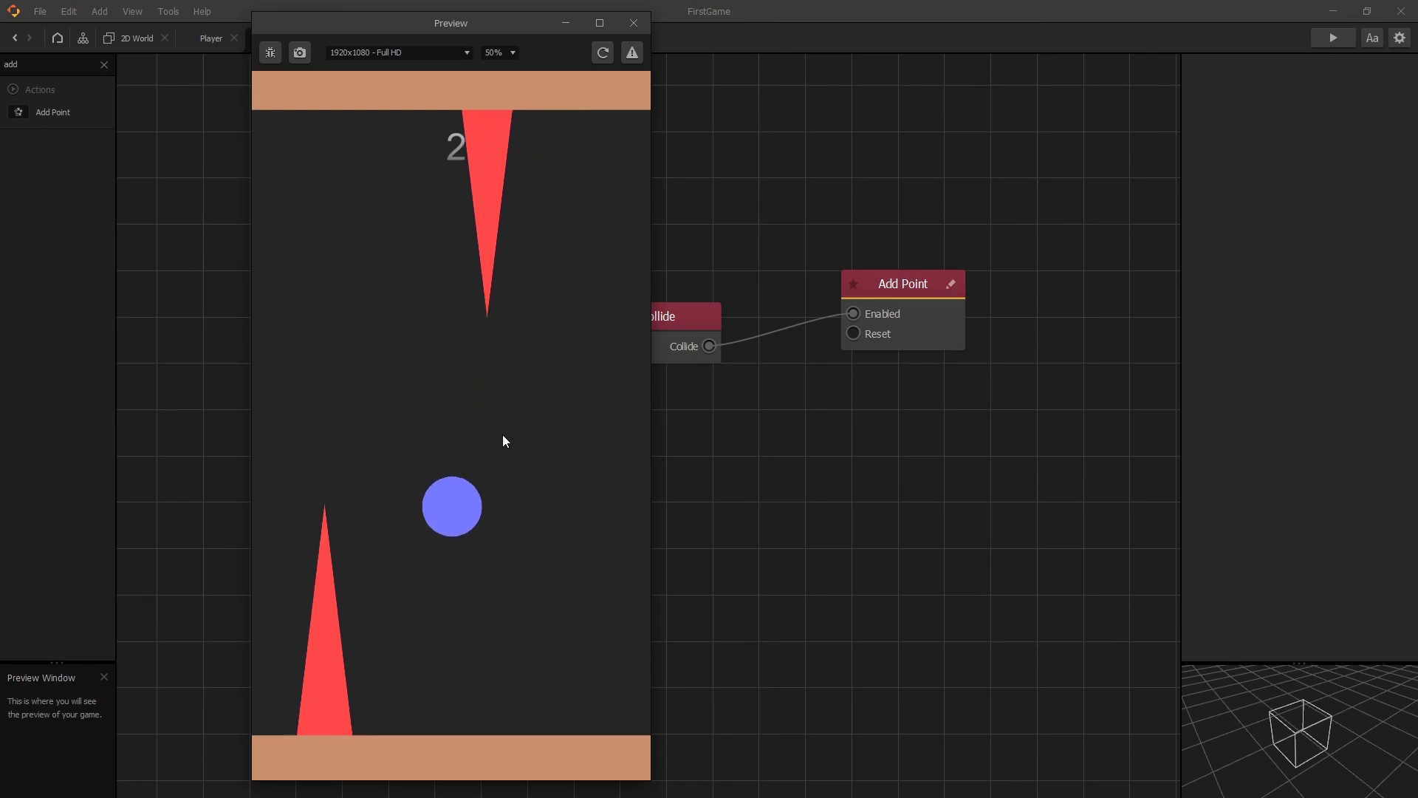
left_click(602, 52)
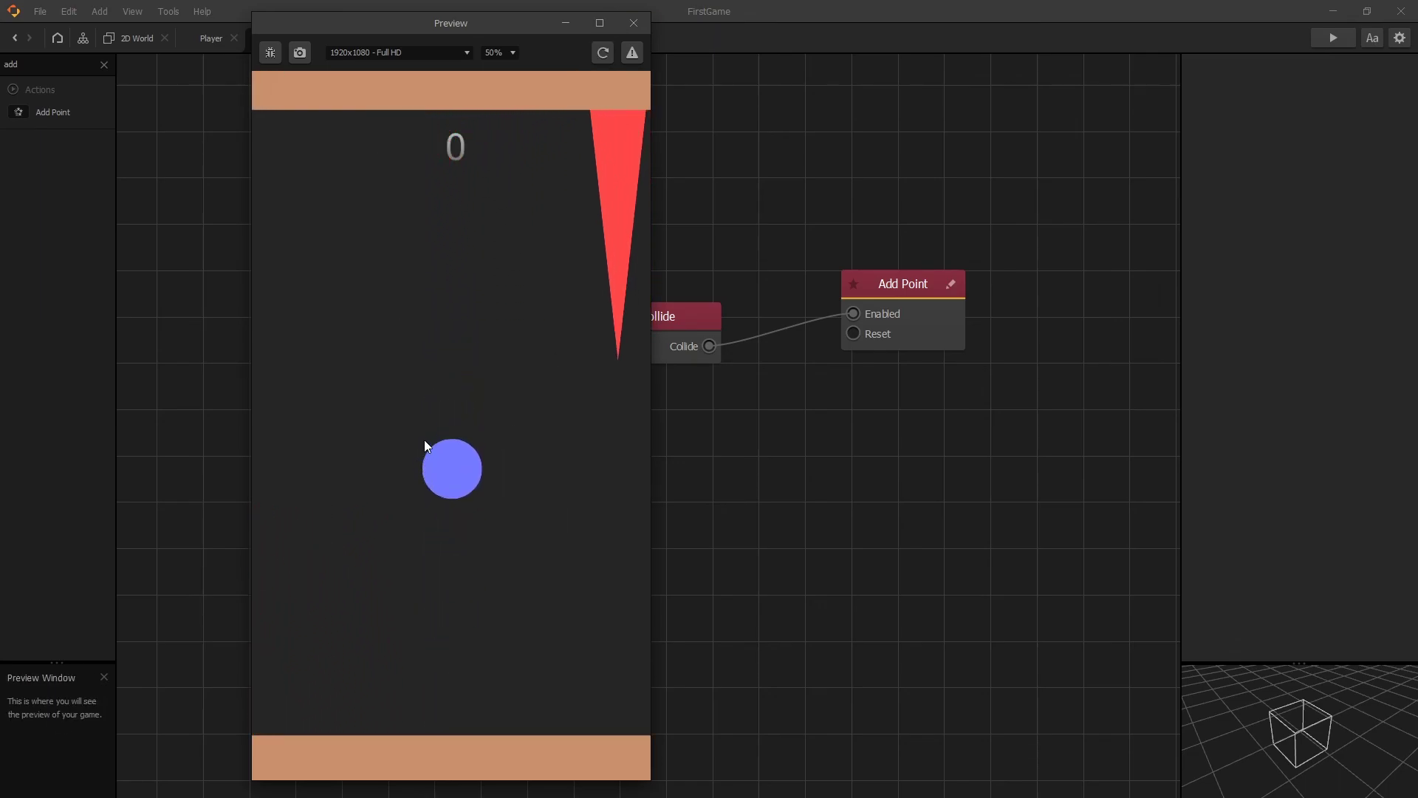
left_click(424, 440)
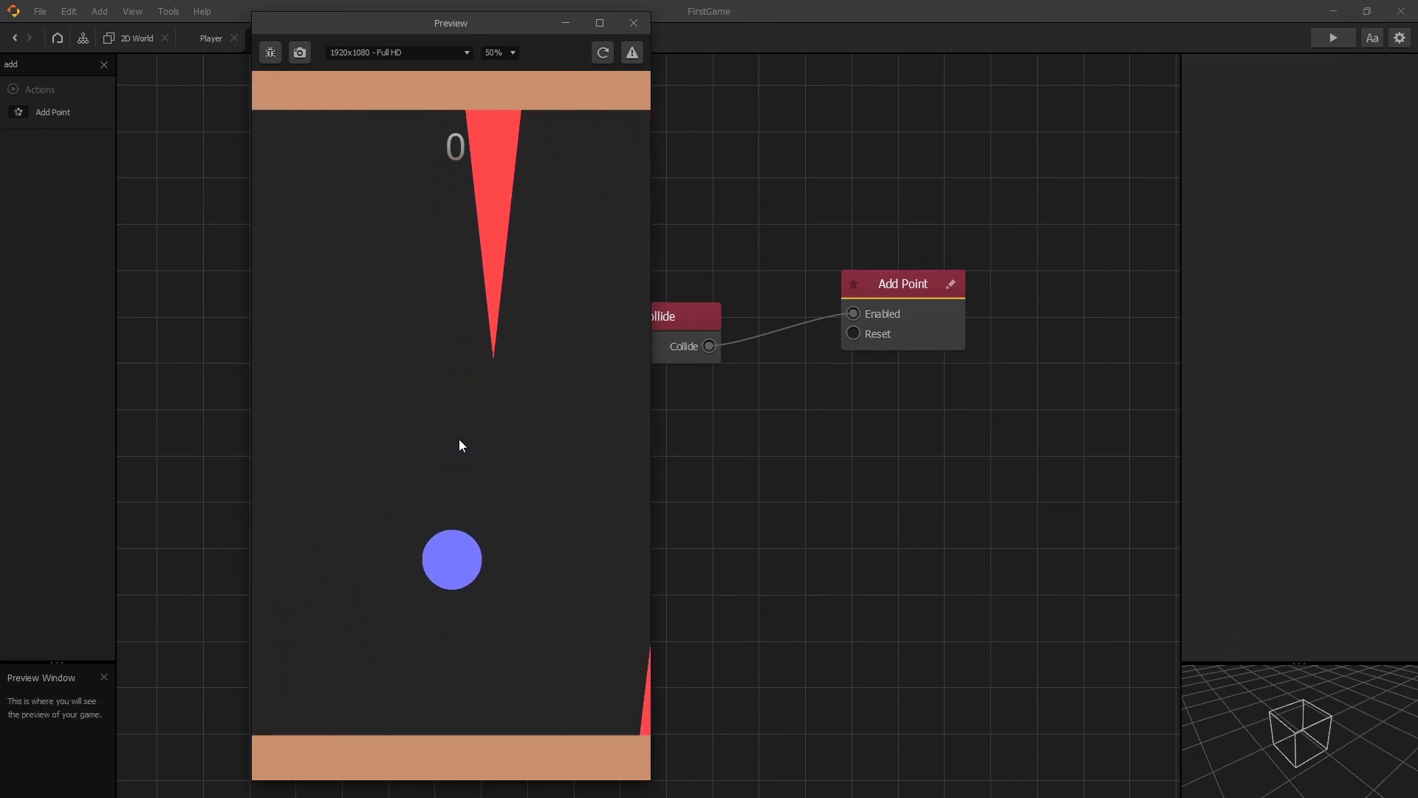
left_click(459, 442)
left_click(459, 442)
left_click(459, 442)
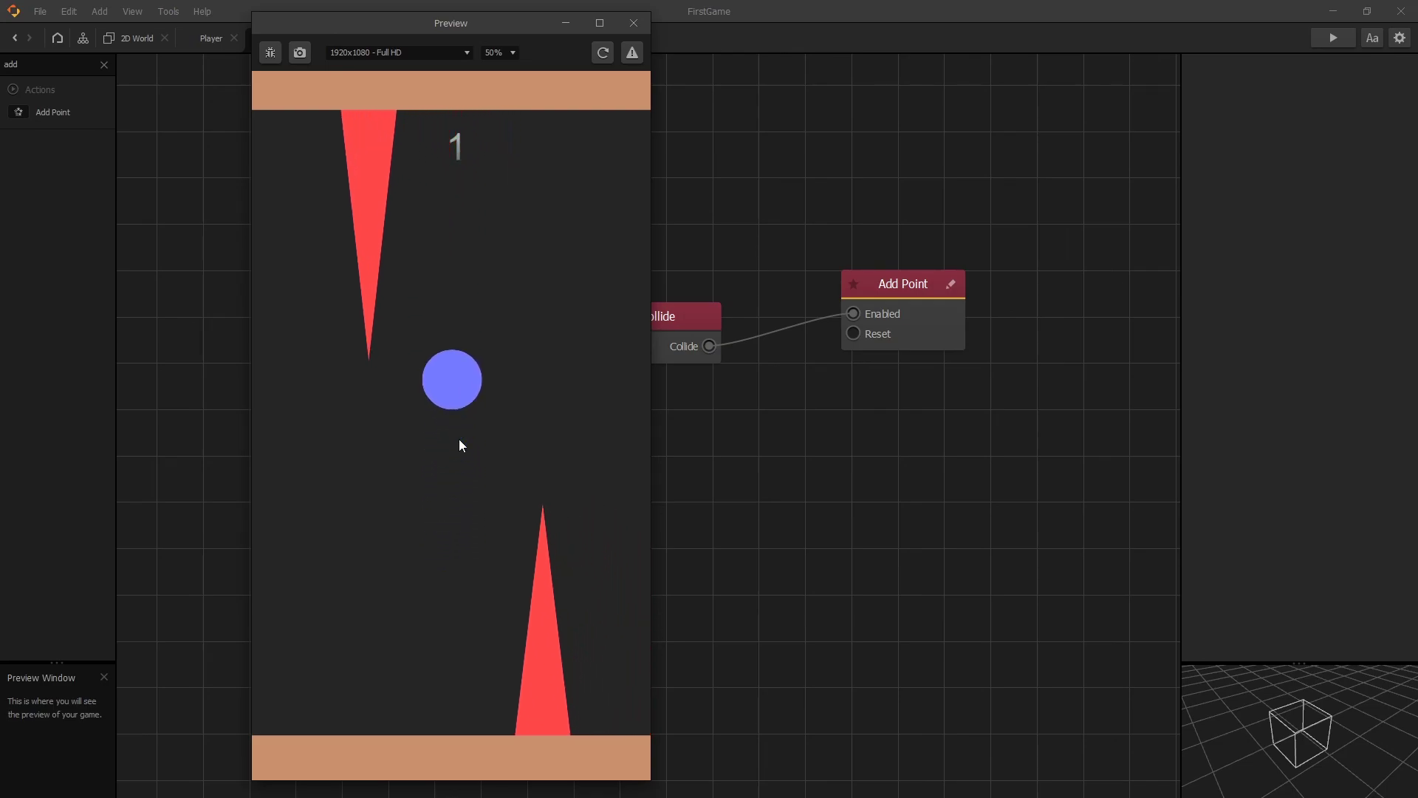